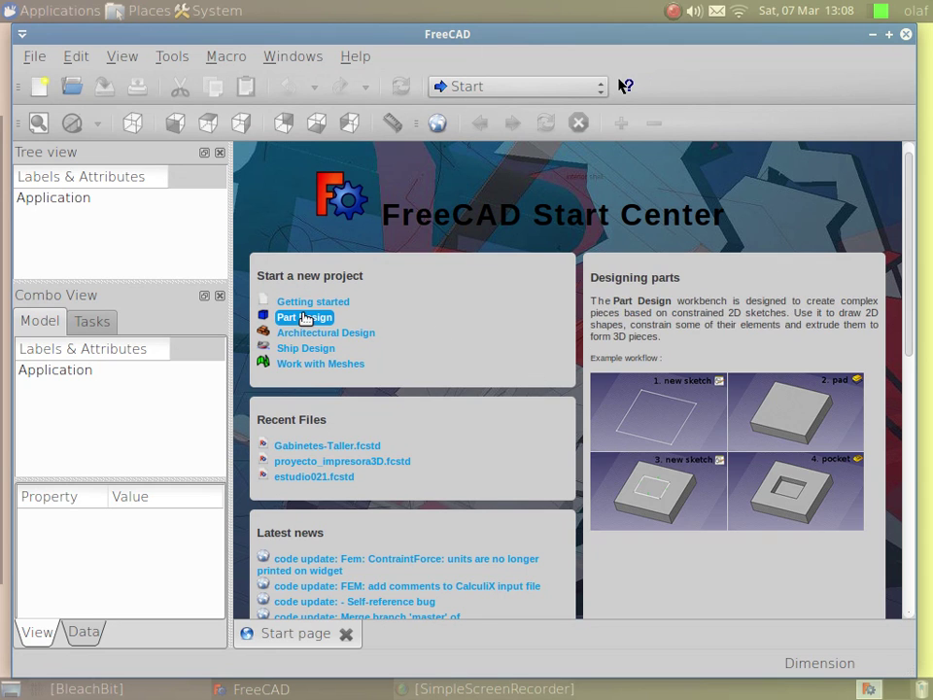
View FreeCAD's version information from the Help menu, then dismiss it
left_click(358, 59)
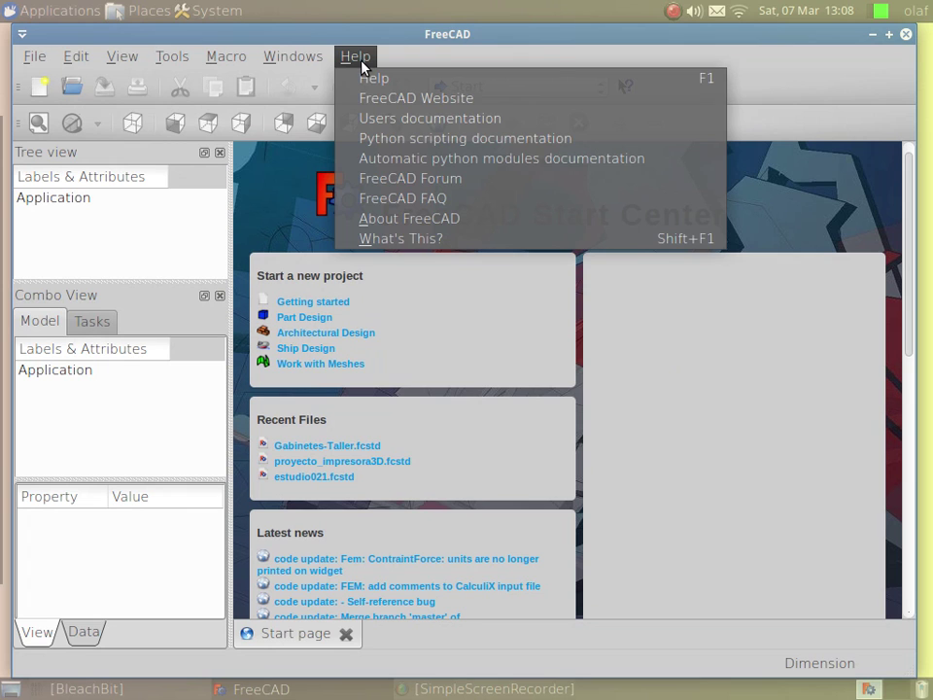
left_click(406, 220)
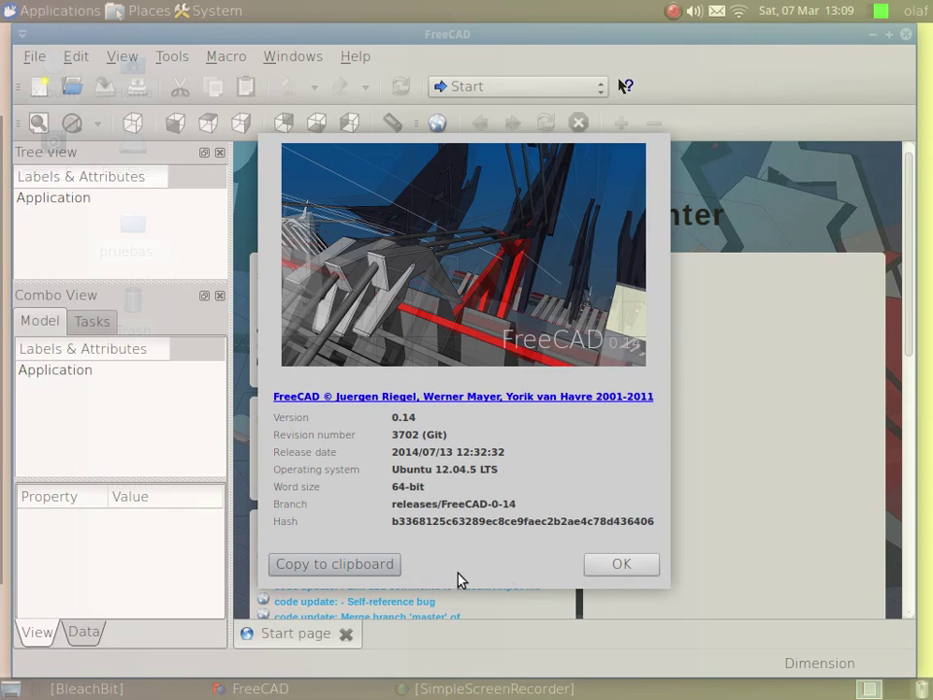
left_click(622, 565)
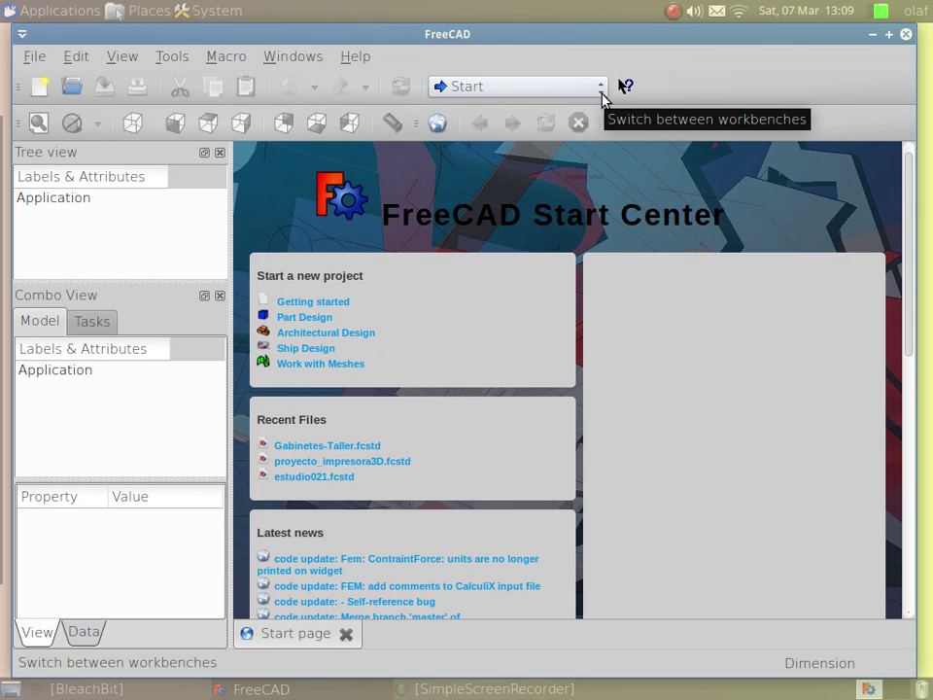
Leave the workbench list unchanged, scroll through the Start page, and close its tab
left_click(602, 92)
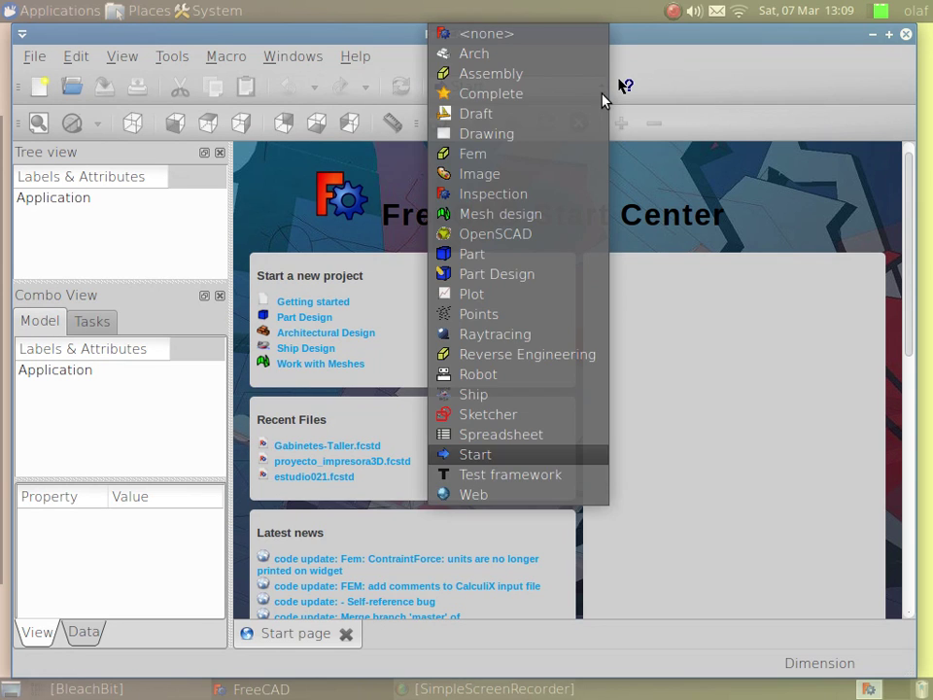
left_click(789, 64)
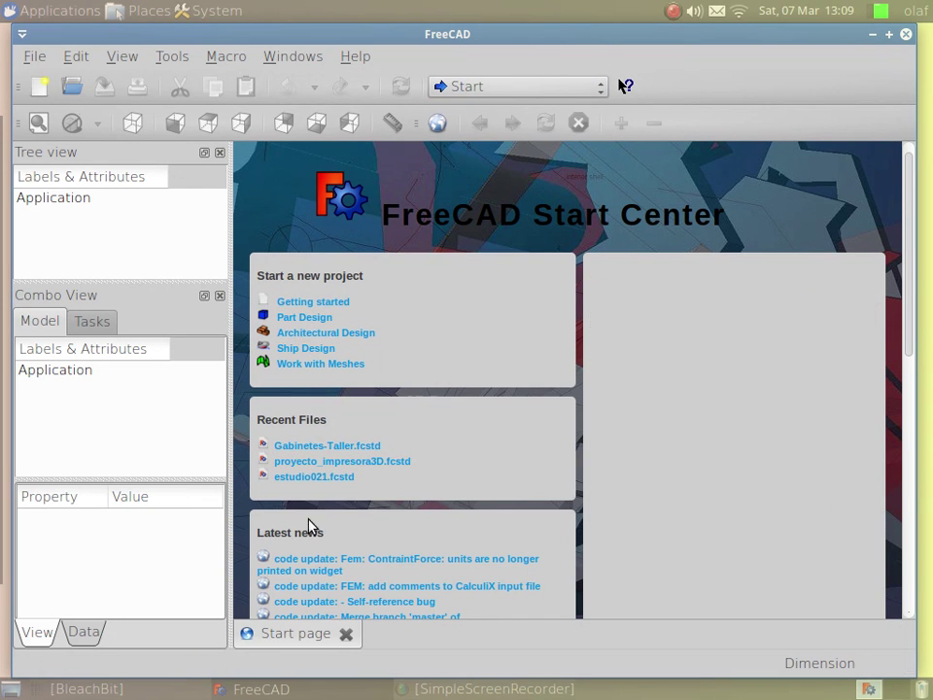
scroll(327, 587, "down", 3)
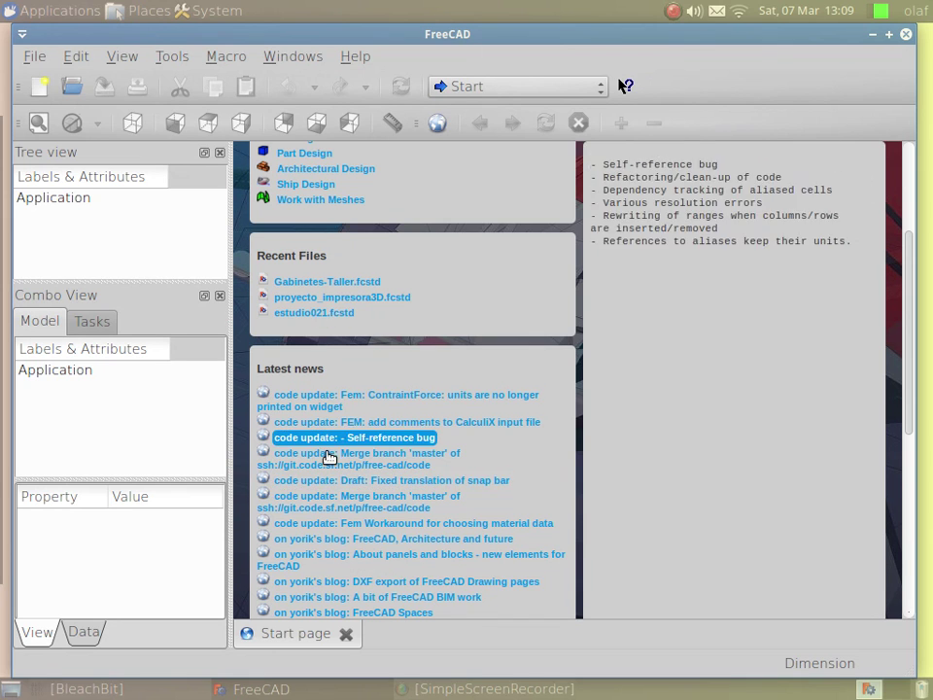
scroll(327, 454, "down", 5)
scroll(327, 479, "down", 1)
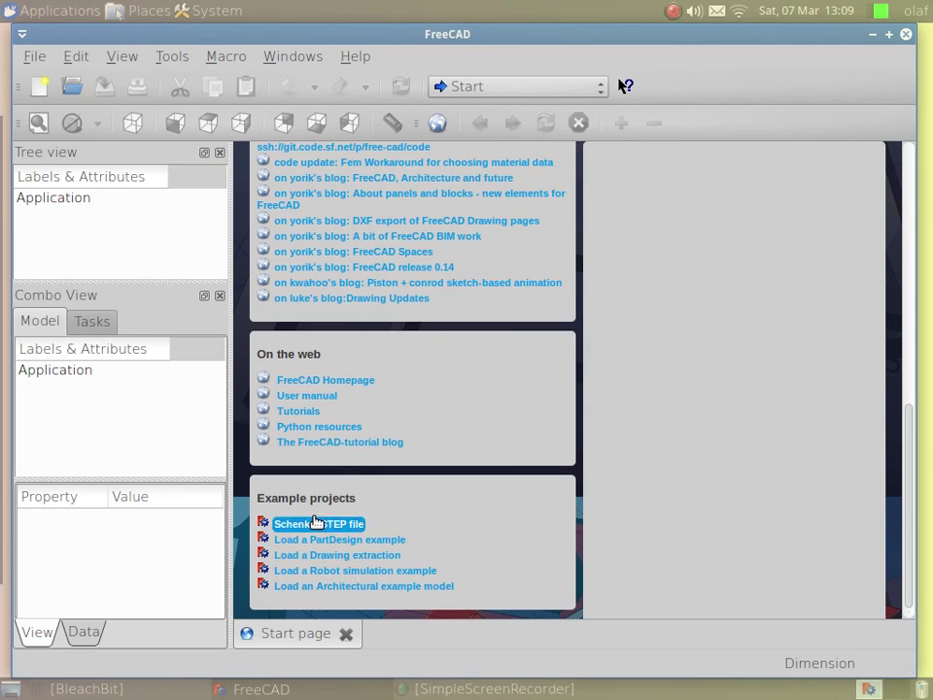
left_click(346, 634)
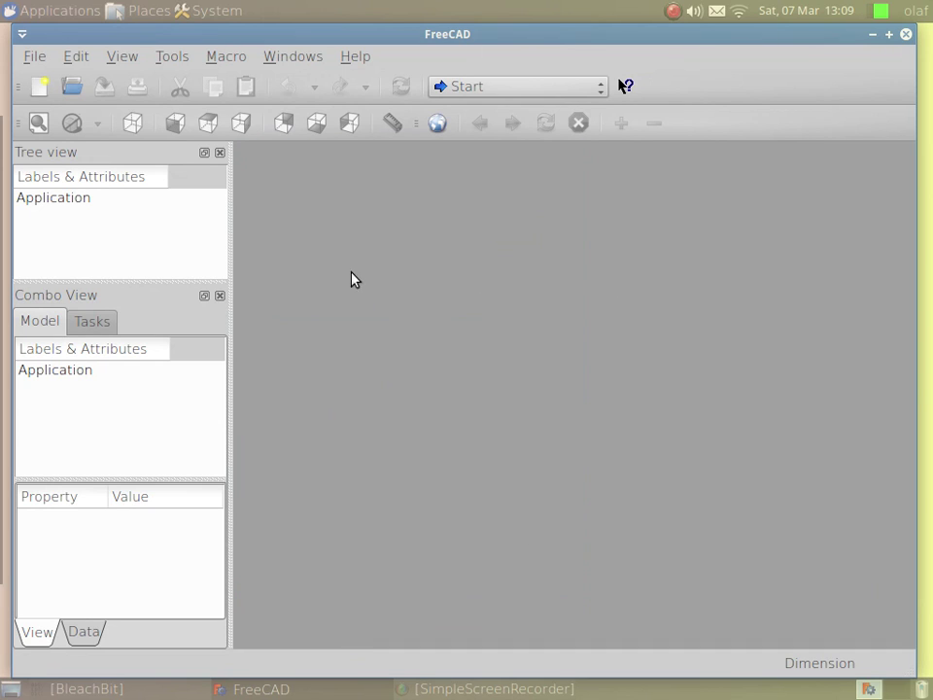
Select Sketcher from the workbench list
left_click(601, 90)
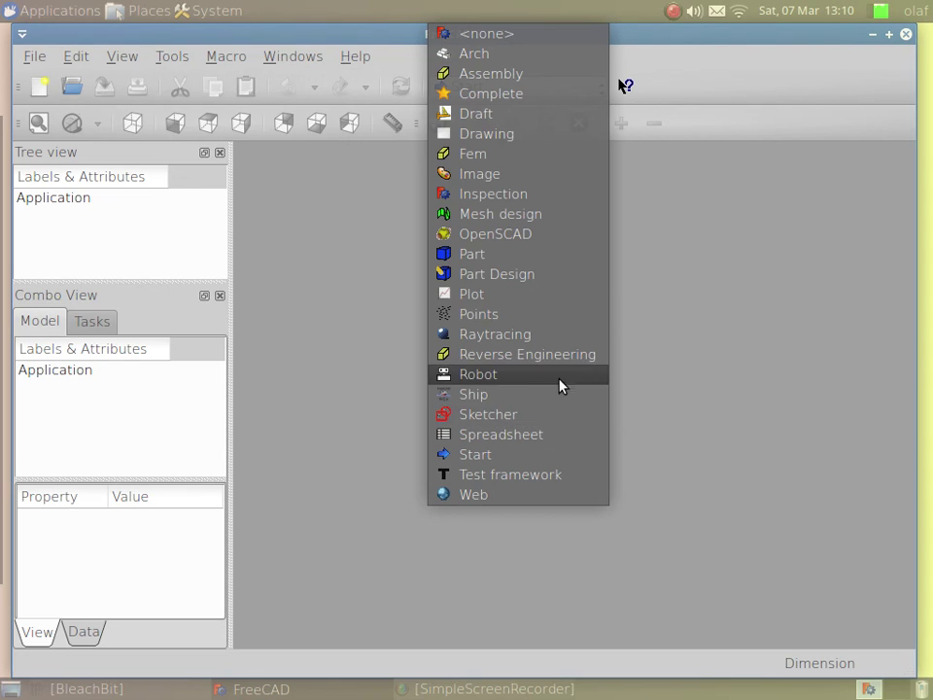
left_click(494, 416)
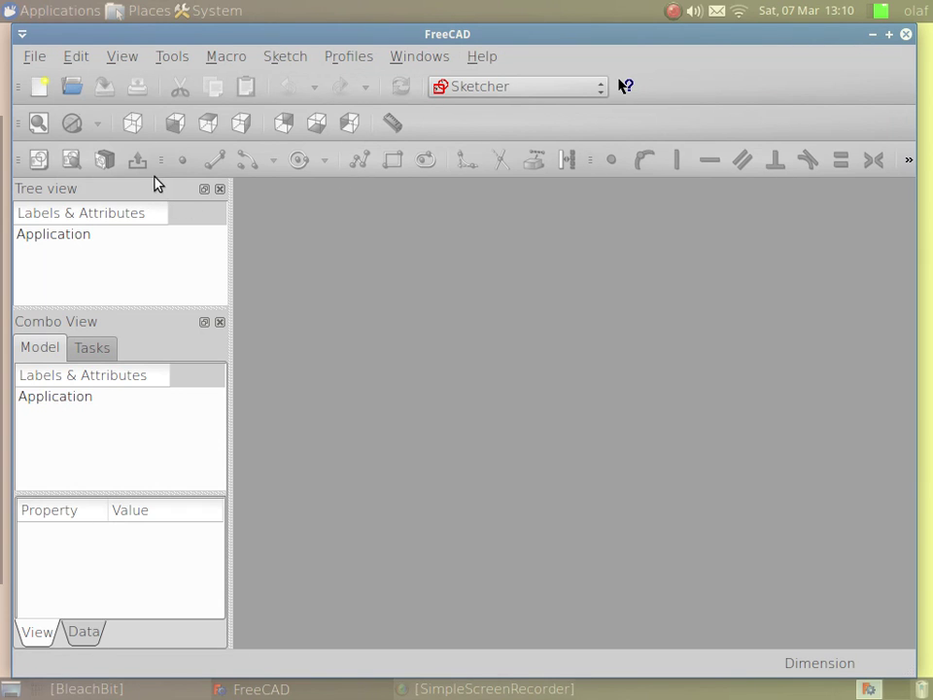
Dock the Sketcher geometry toolbar vertically on the right and shift the constraints toolbar left
left_click_drag(161, 159, 238, 218)
left_click_drag(799, 321, 880, 225)
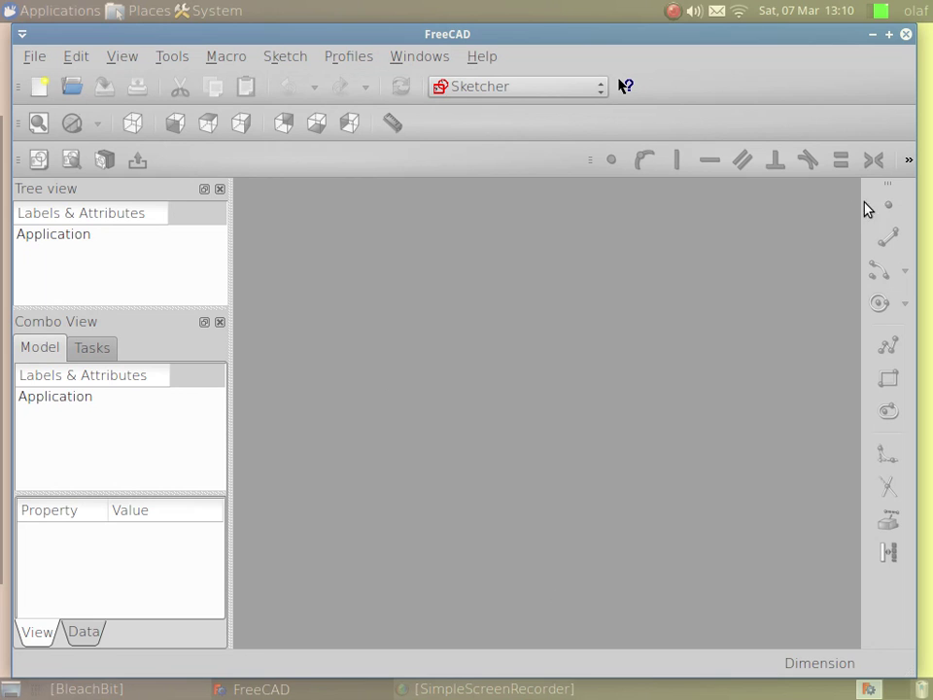
mouse_move(589, 160)
left_mouse_down()
mouse_move(445, 121)
mouse_move(402, 162)
mouse_move(330, 160)
mouse_move(233, 190)
left_mouse_up()
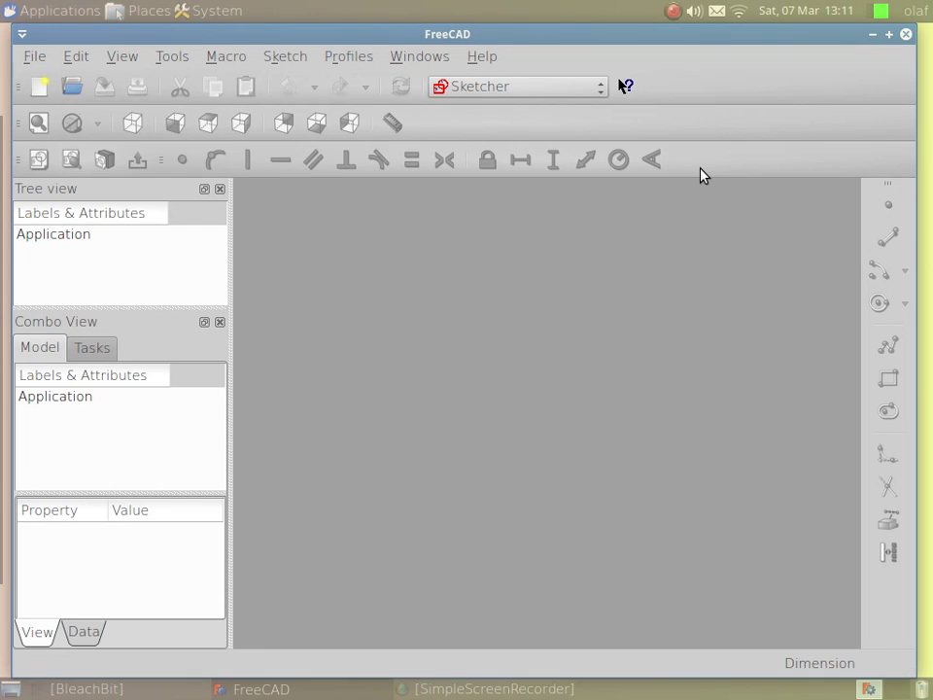
Create a new document 'Unnamed' and check its tree context menu without choosing anything
left_click(25, 85)
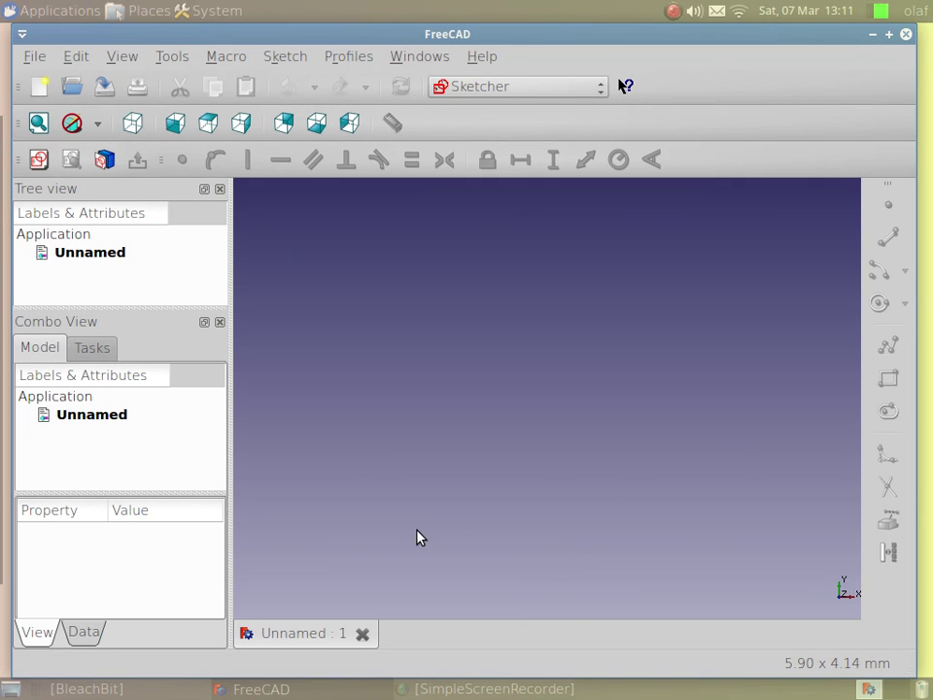
right_click(104, 259)
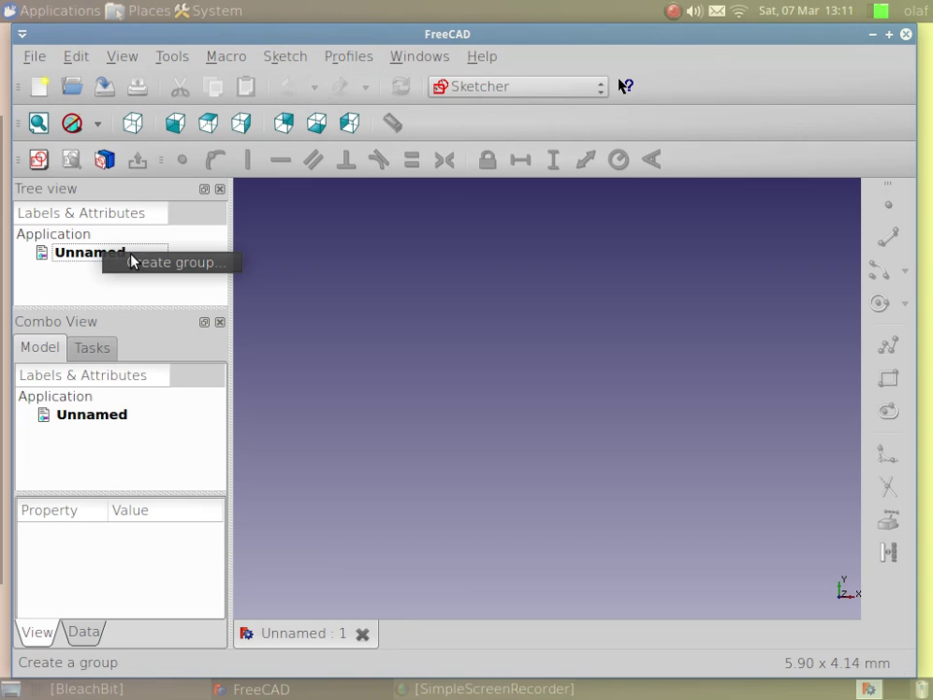
left_click(236, 302)
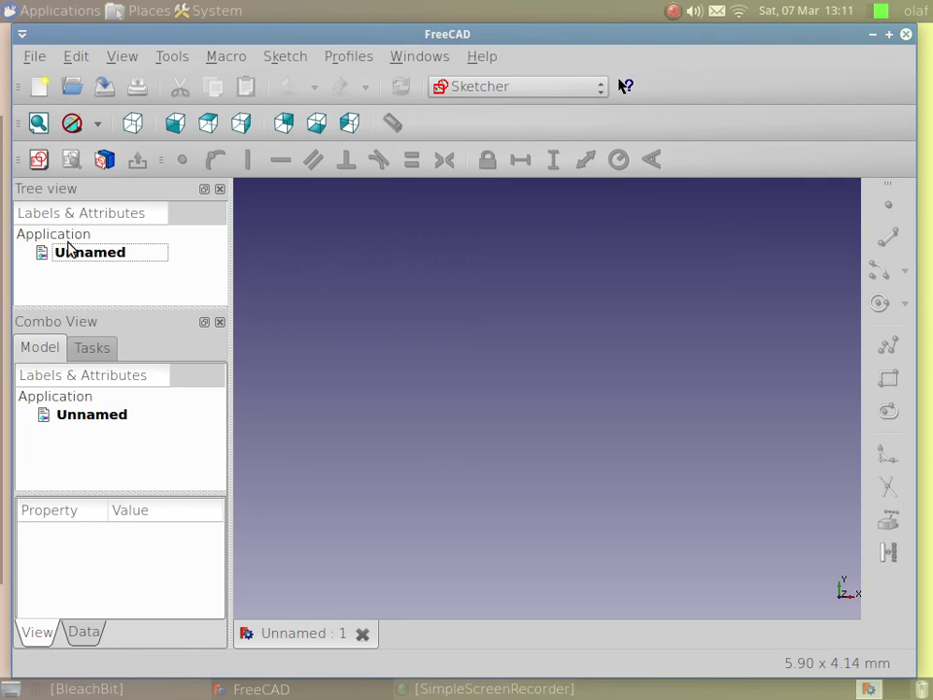
Create a new sketch on the XY-Plane and return to its editing panel
left_click(40, 162)
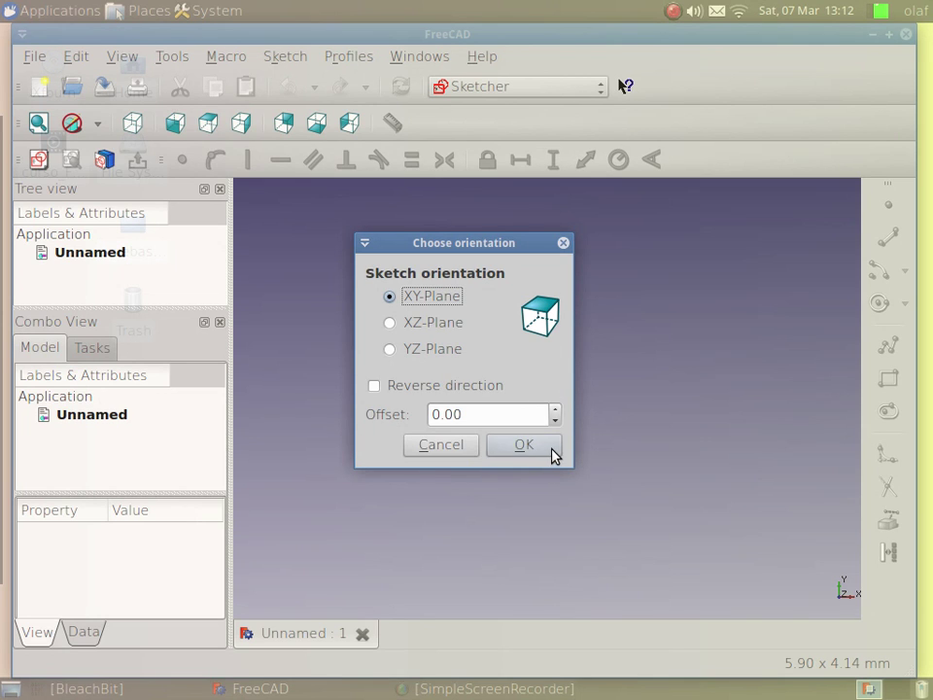
left_click(551, 455)
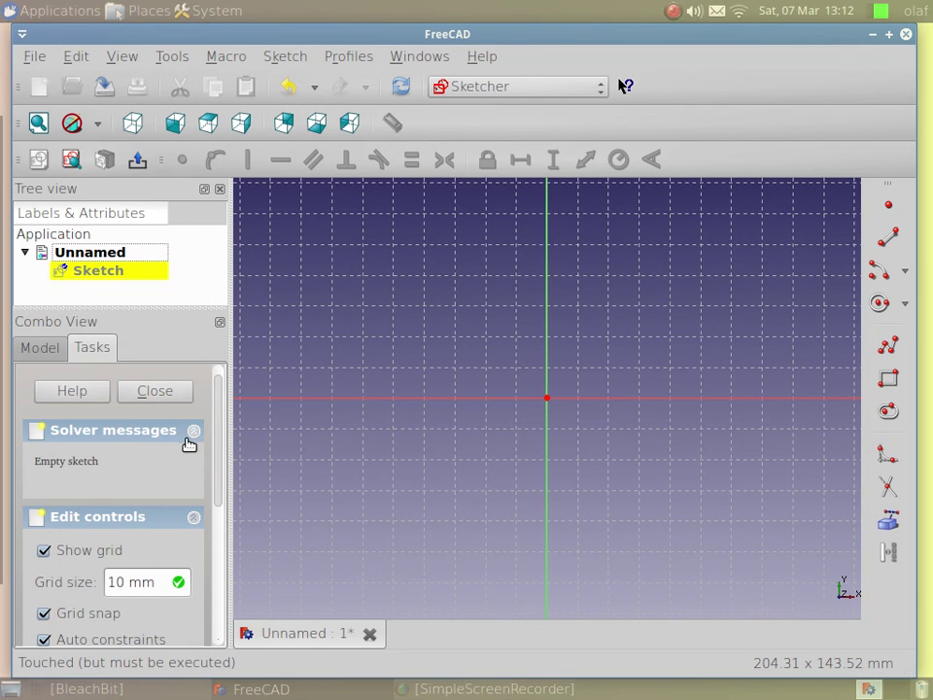
left_click(49, 356)
left_click(92, 354)
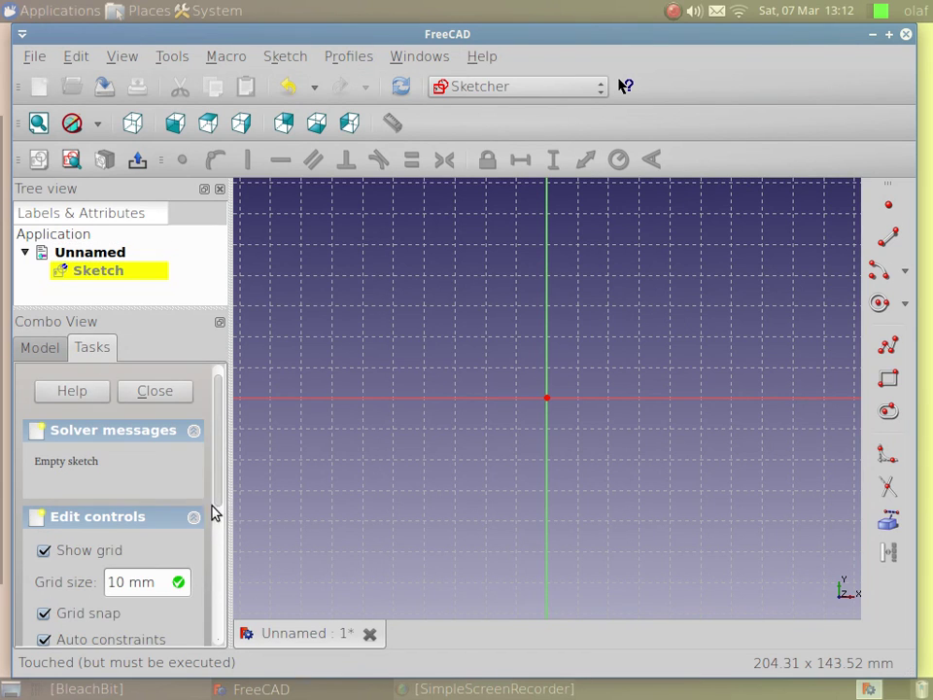
mouse_move(216, 512)
left_mouse_down()
mouse_move(204, 647)
mouse_move(220, 537)
left_mouse_up()
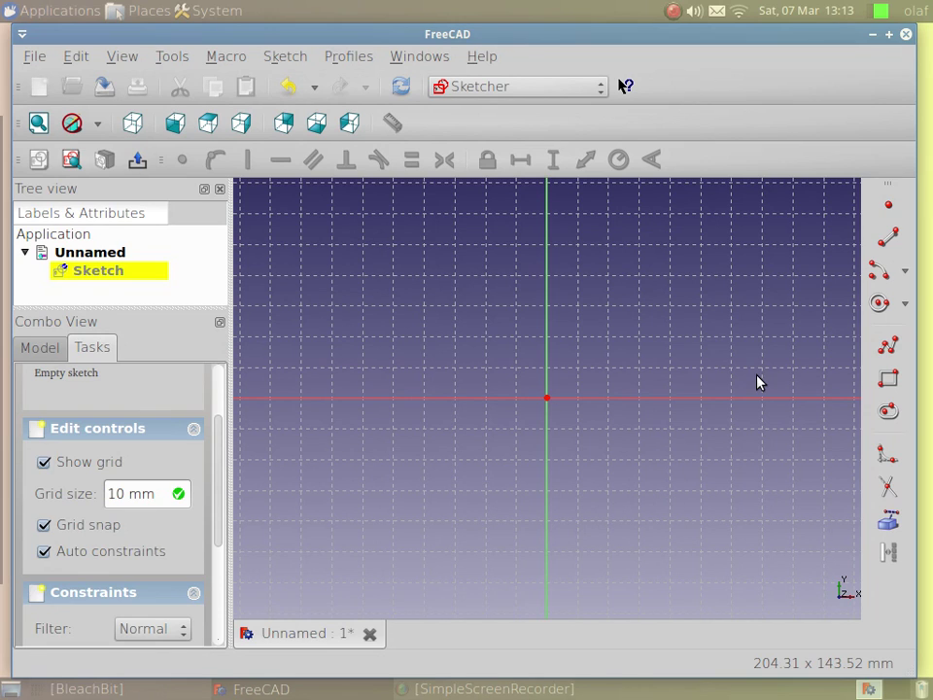
Draw a horizontal top line across the vertical axis and constrain its horizontal length to 120 mm
left_click(890, 241)
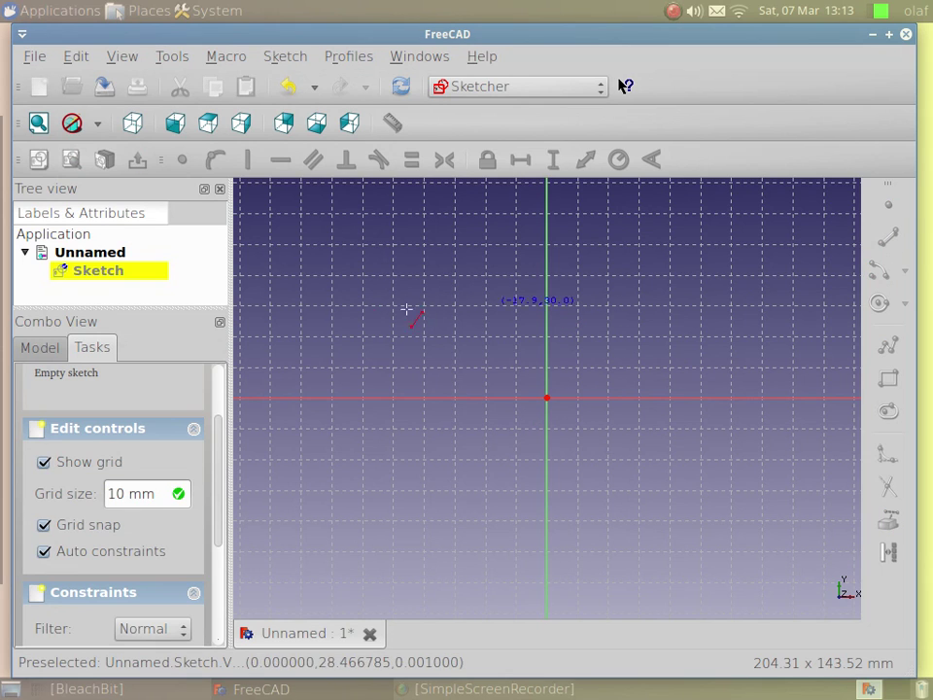
left_click(363, 276)
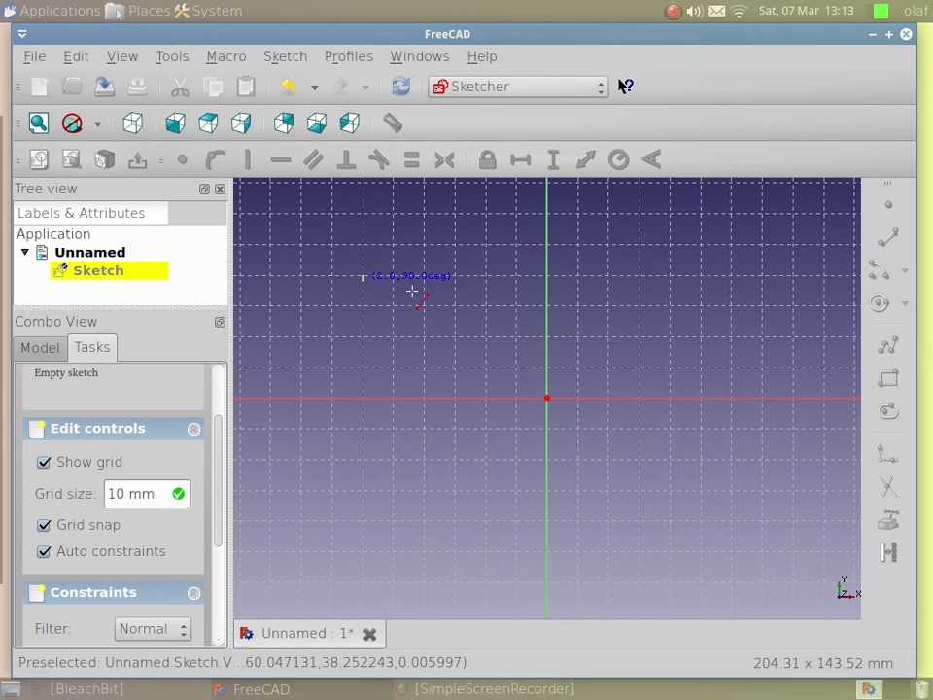
left_click(731, 276)
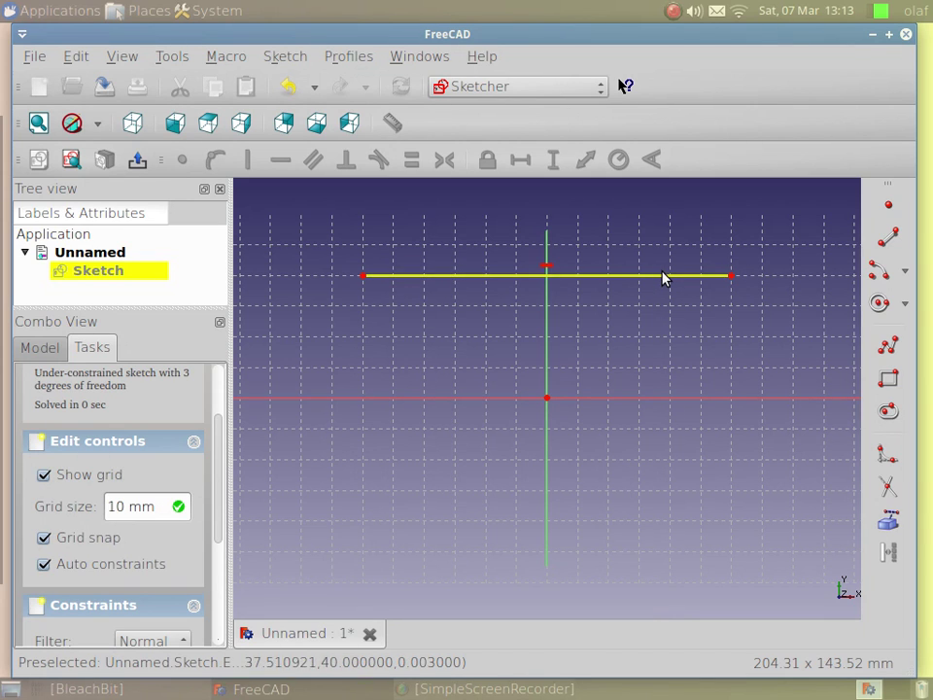
left_click(486, 276)
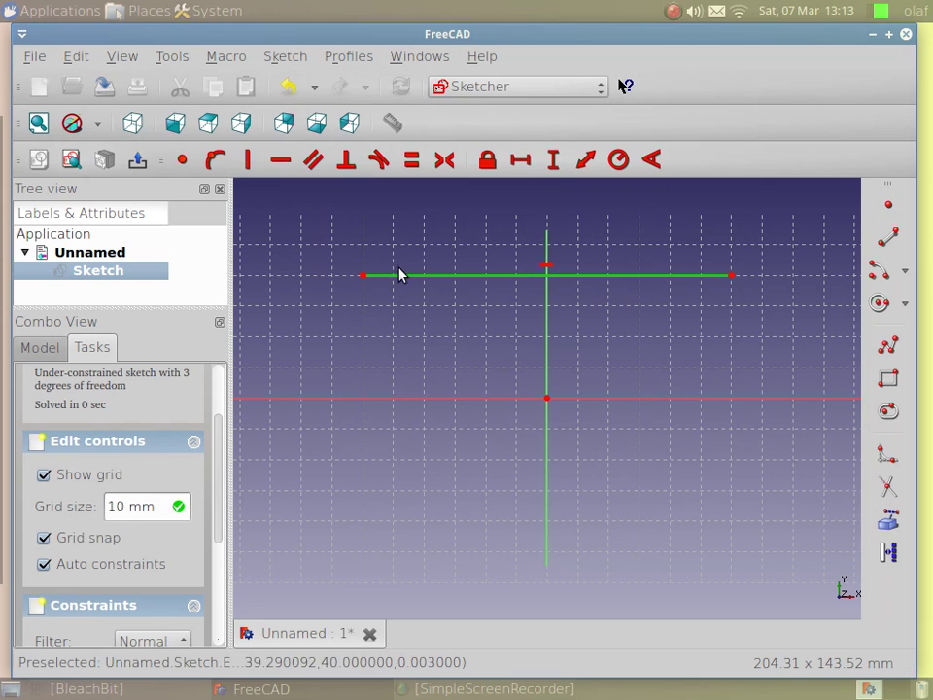
left_click(520, 163)
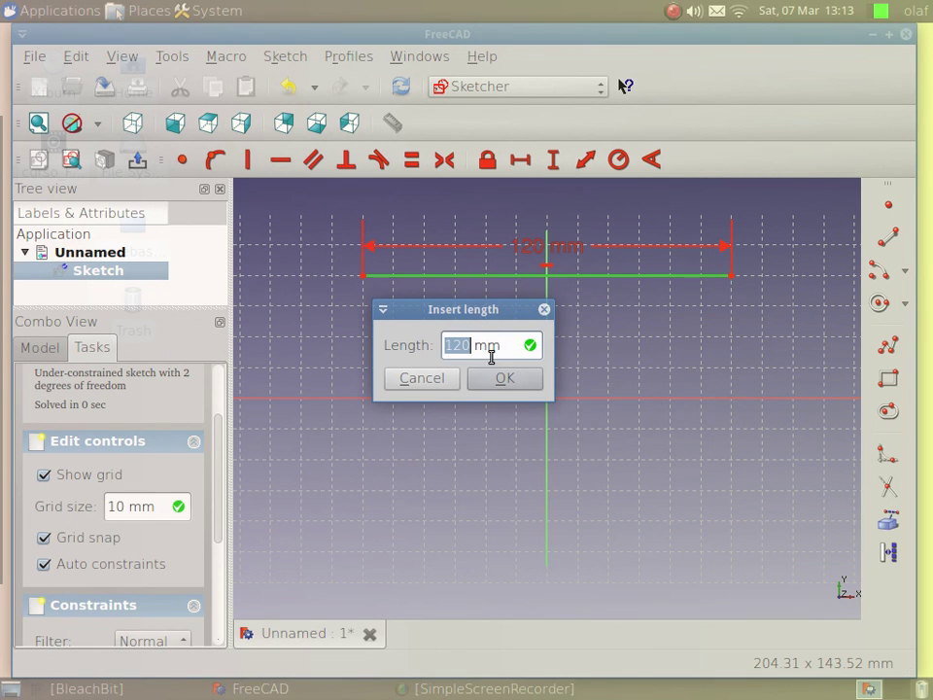
left_click(481, 384)
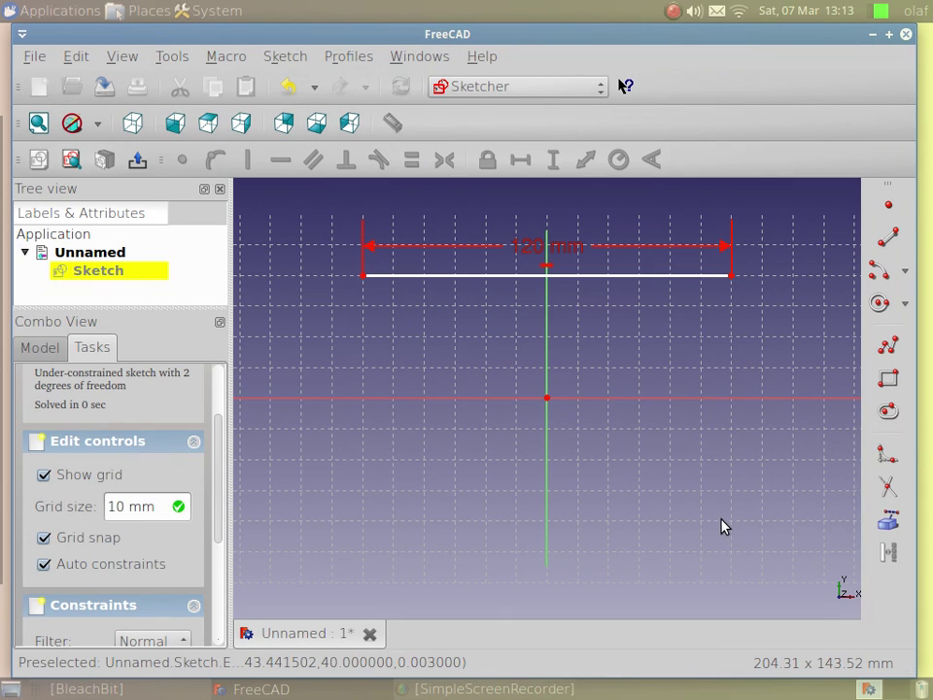
Draw a five-segment polyline along the right, bottom and left sides below the top line
left_click(887, 350)
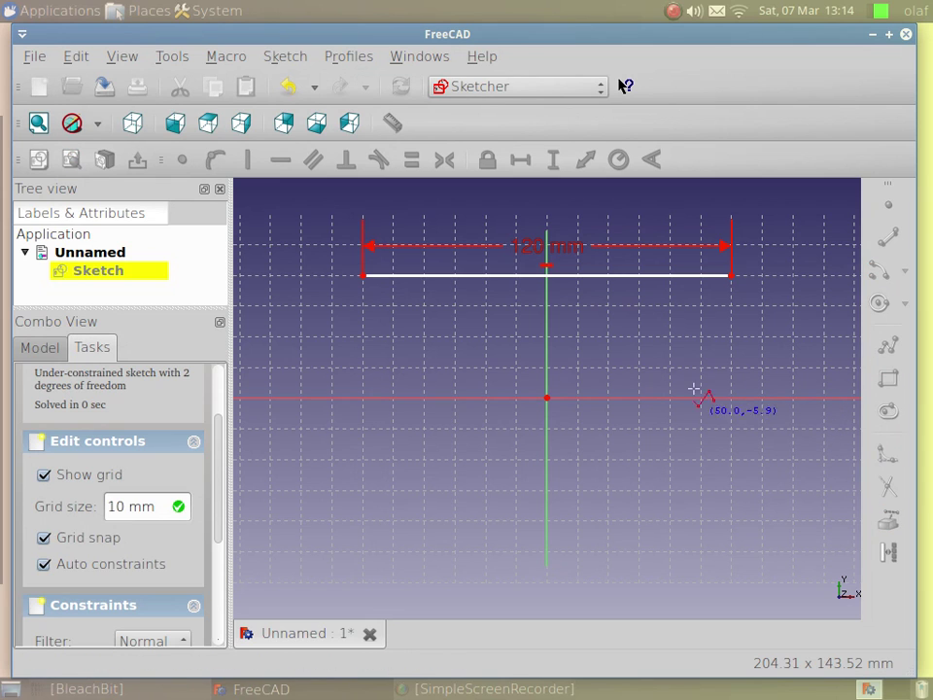
left_click(743, 294)
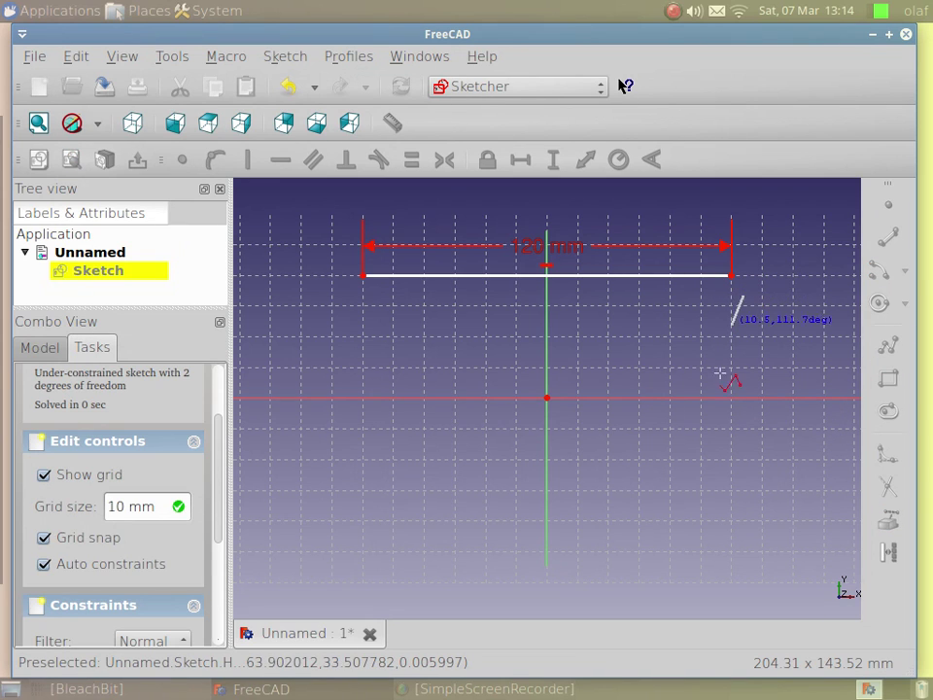
left_click(720, 491)
left_click(532, 520)
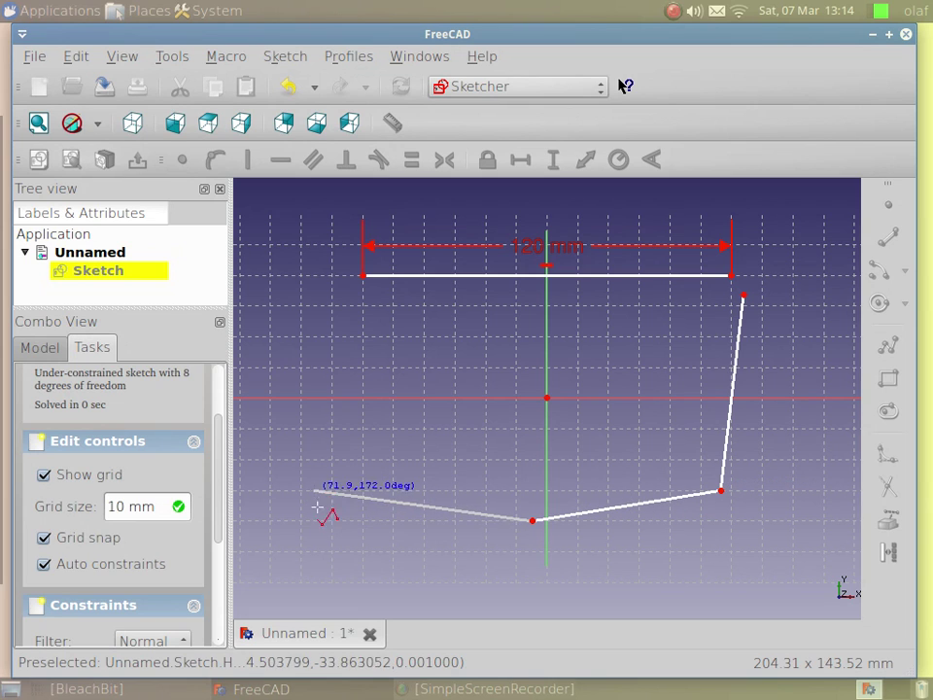
left_click(318, 512)
left_click(442, 419)
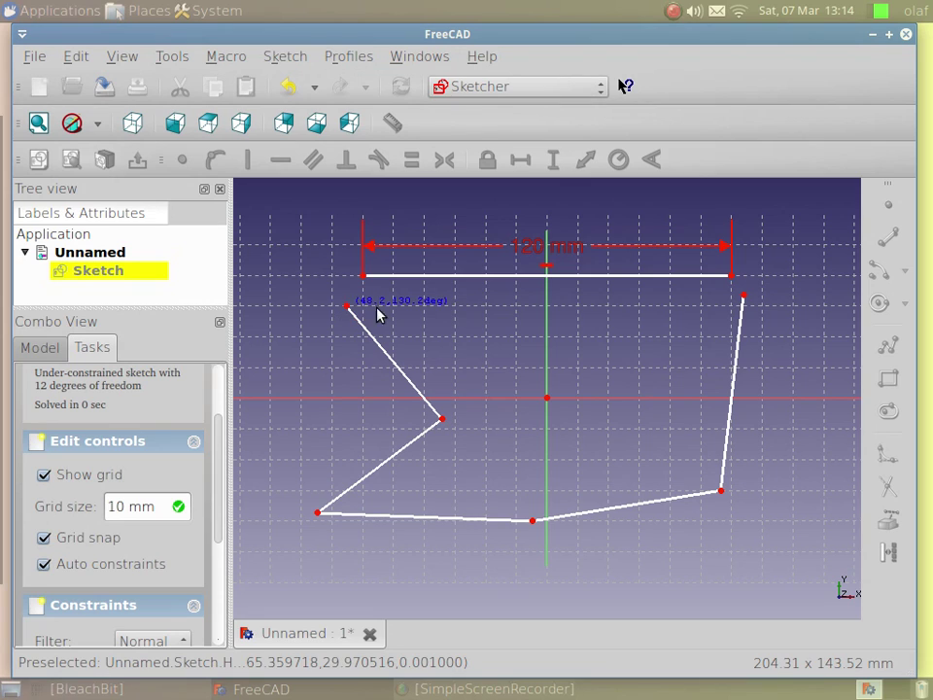
left_click(348, 309)
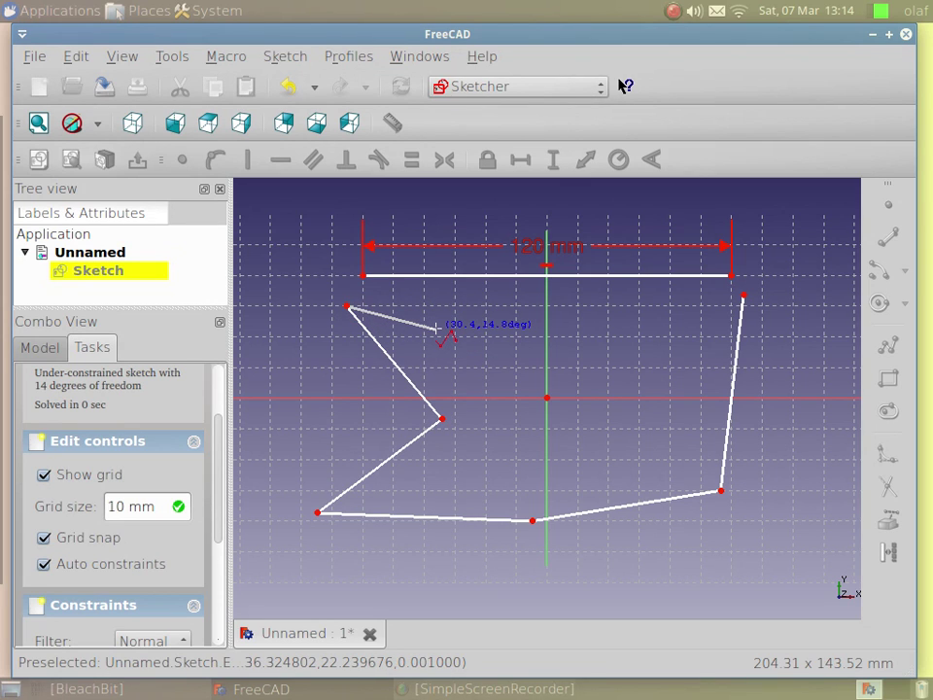
right_click(436, 331)
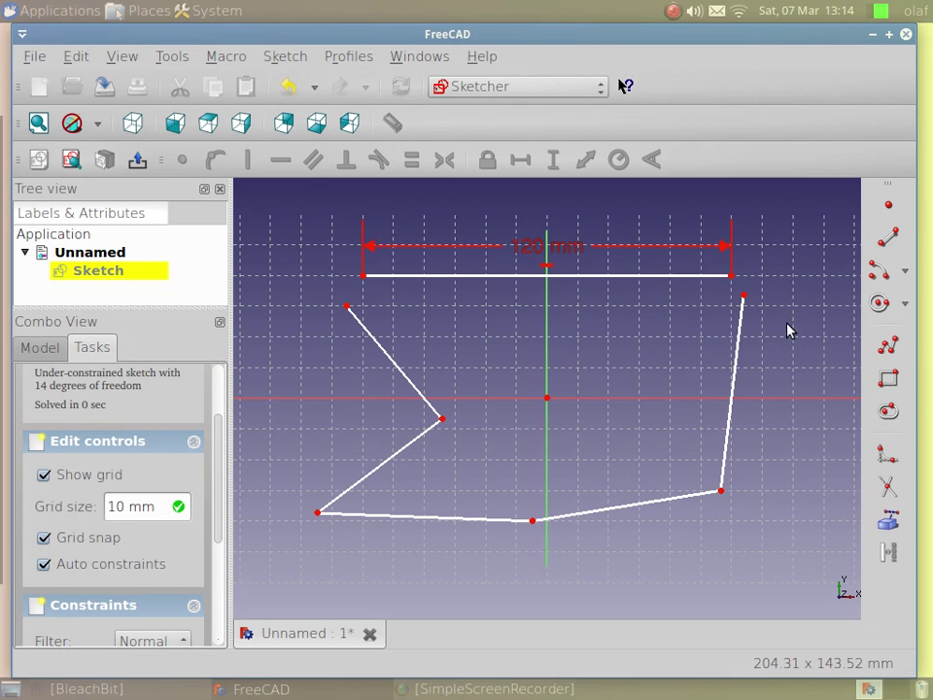
Make the loose endpoints at the top-right and top-left corners coincident
left_click_drag(715, 254, 768, 322)
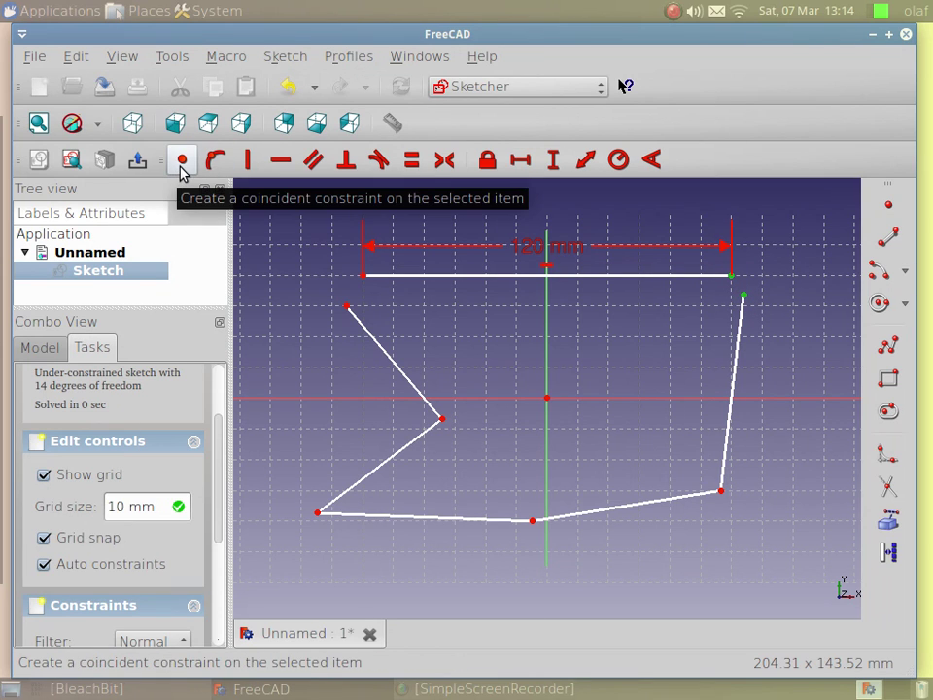
left_click(180, 167)
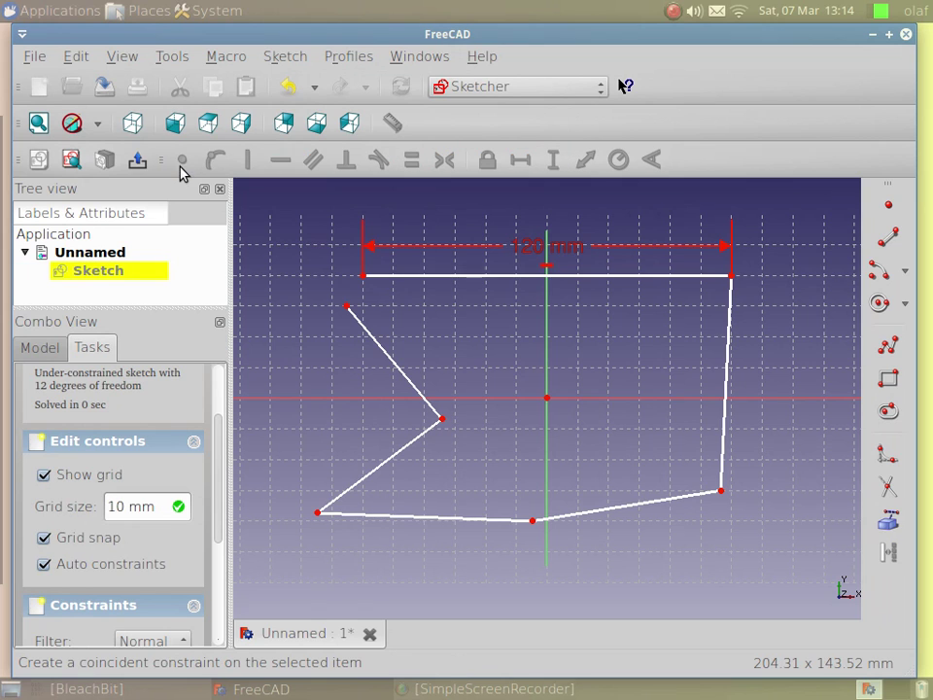
left_click_drag(313, 256, 381, 336)
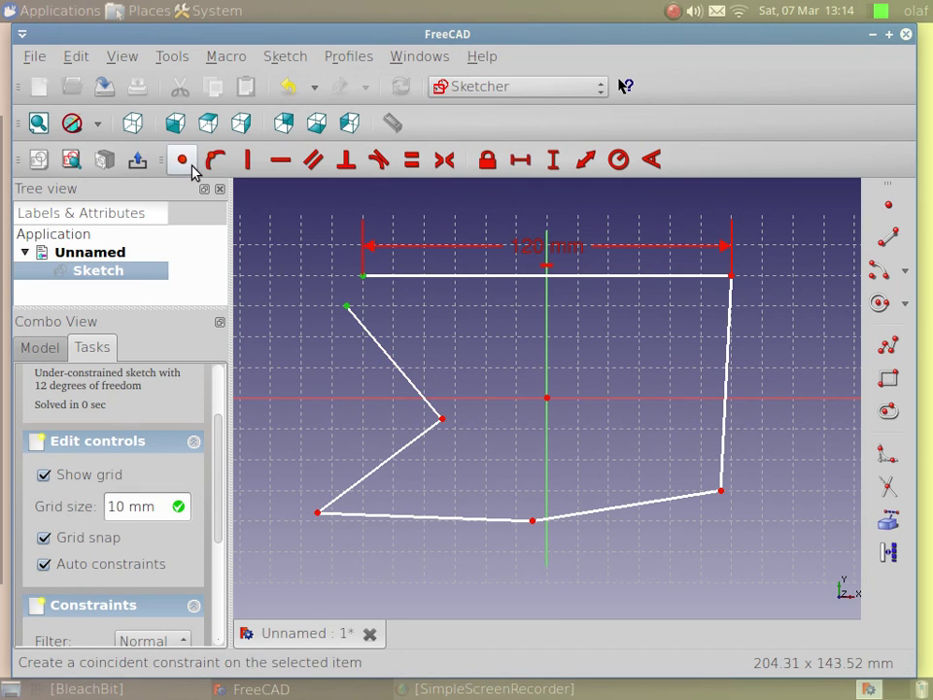
left_click(192, 166)
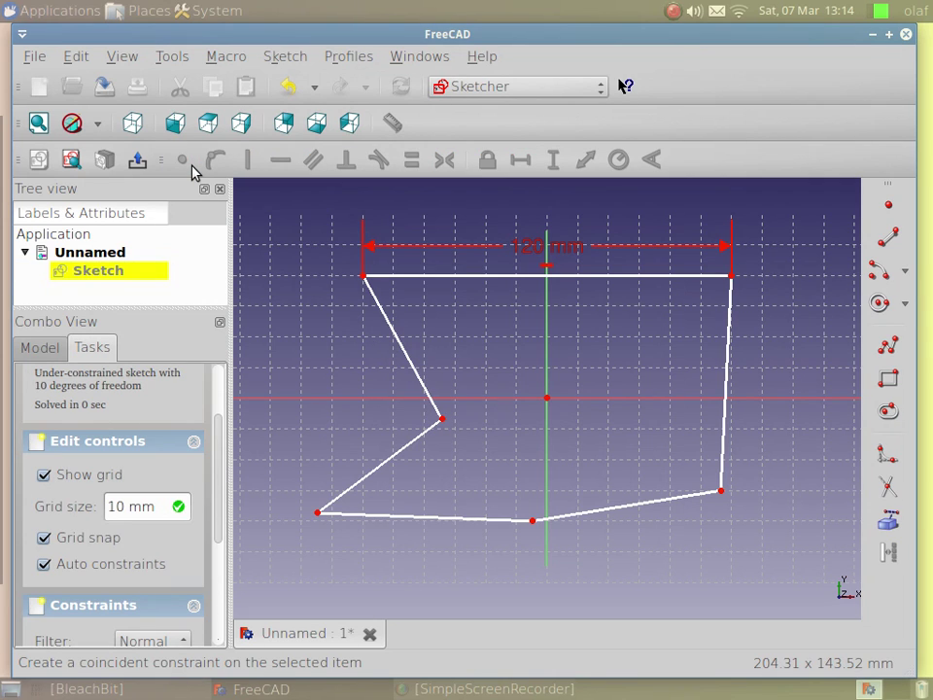
Make the right edge perpendicular to the top edge and the bottom edge equal to it
left_click(727, 345)
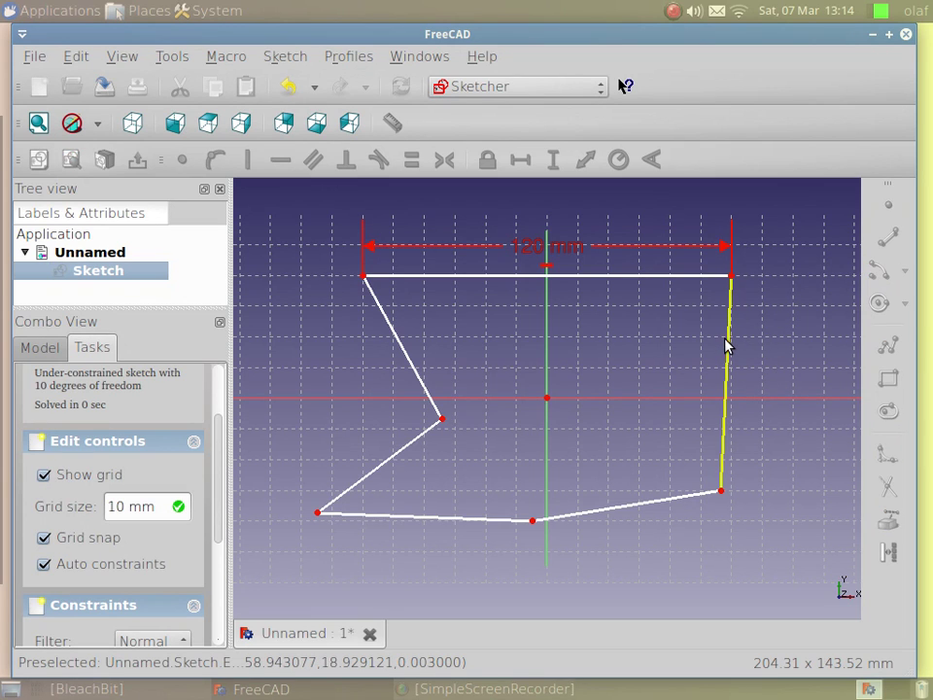
left_click(690, 282)
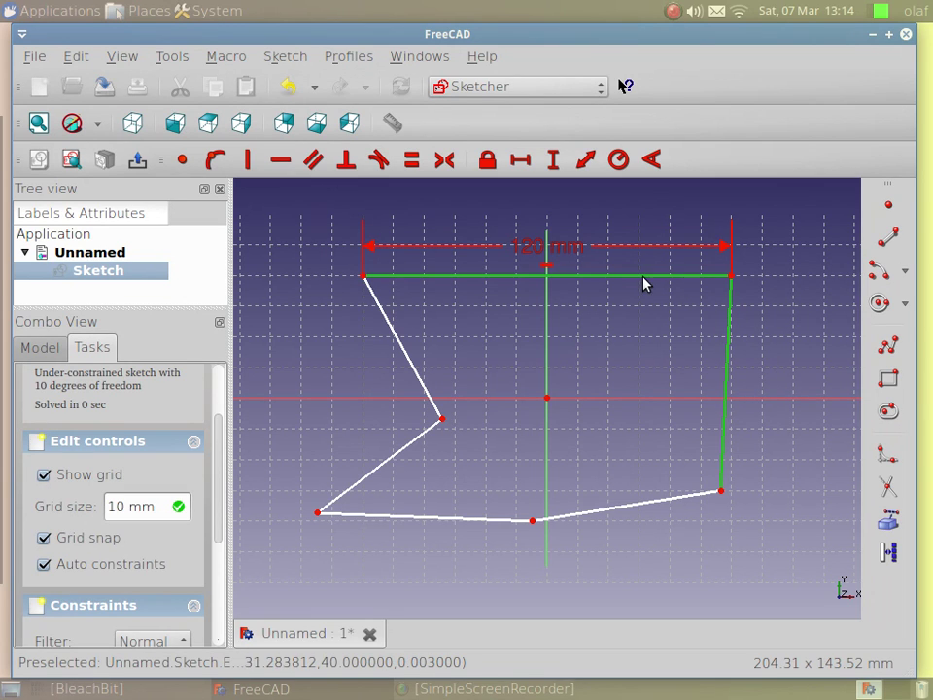
left_click(347, 162)
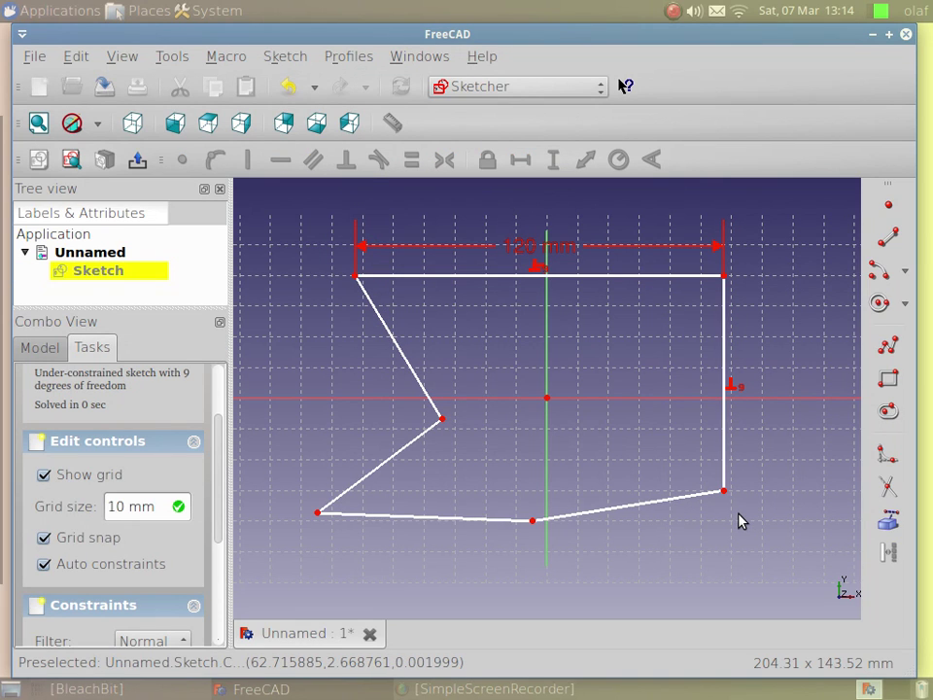
left_click(474, 522)
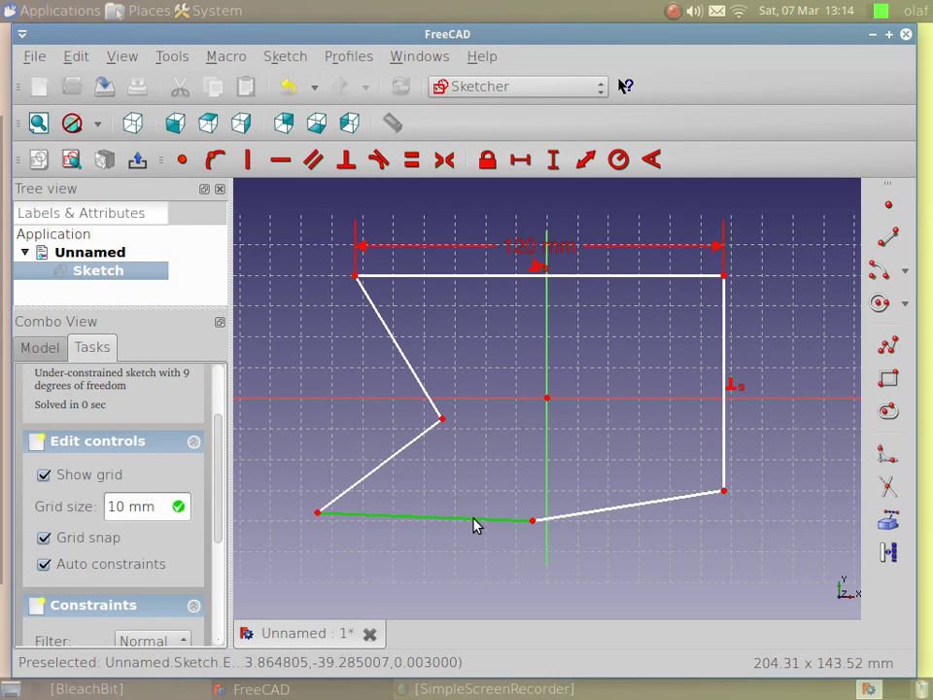
left_click(477, 279)
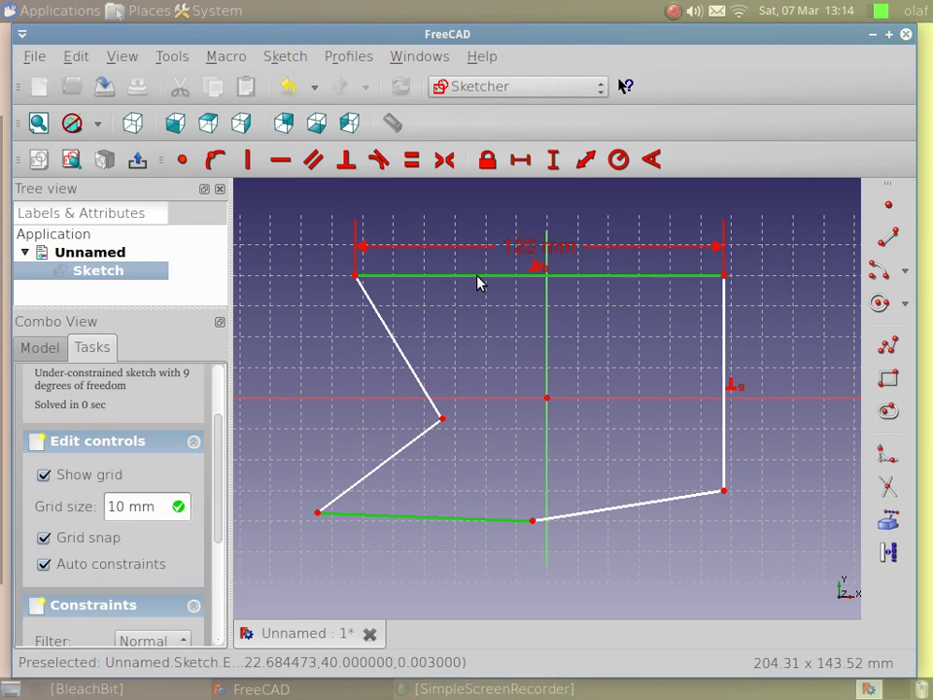
left_click(411, 162)
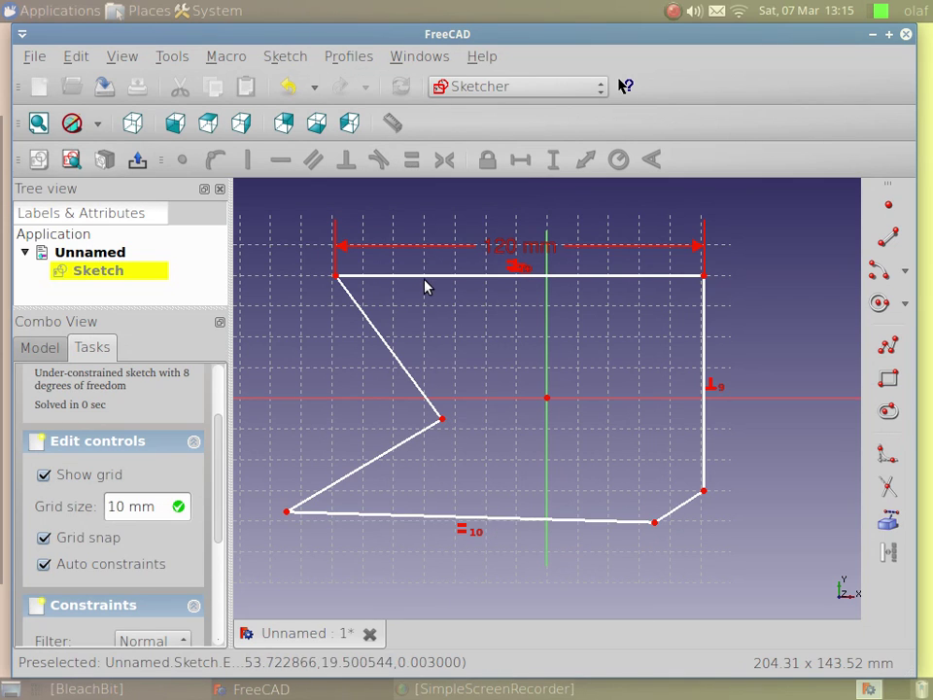
Make the bottom edge parallel to the top and the lower-left edge perpendicular to the bottom
left_click(510, 520)
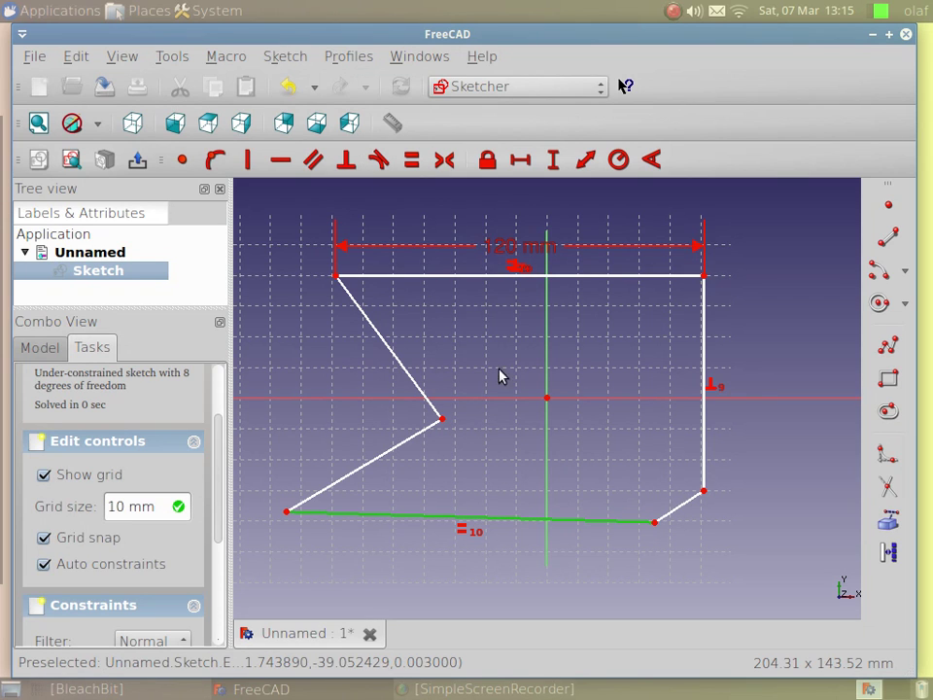
left_click(495, 279)
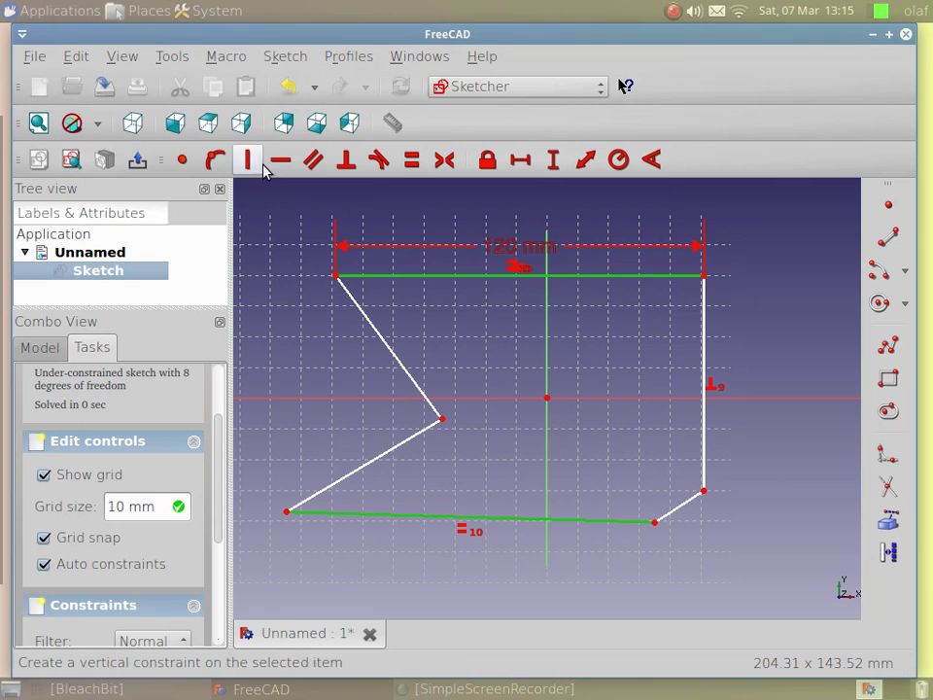
left_click(319, 165)
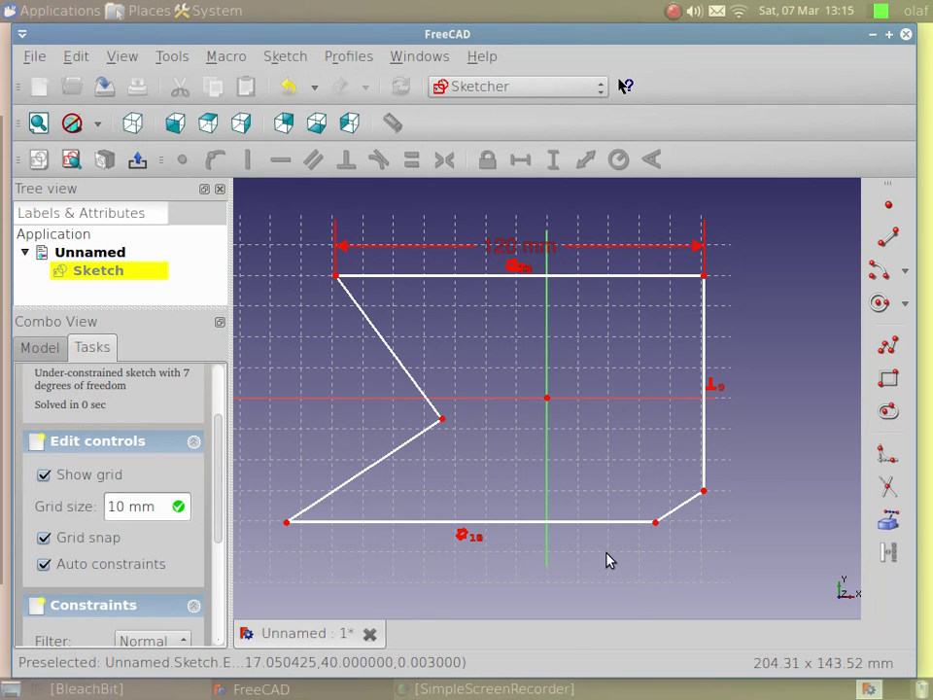
left_click(368, 468)
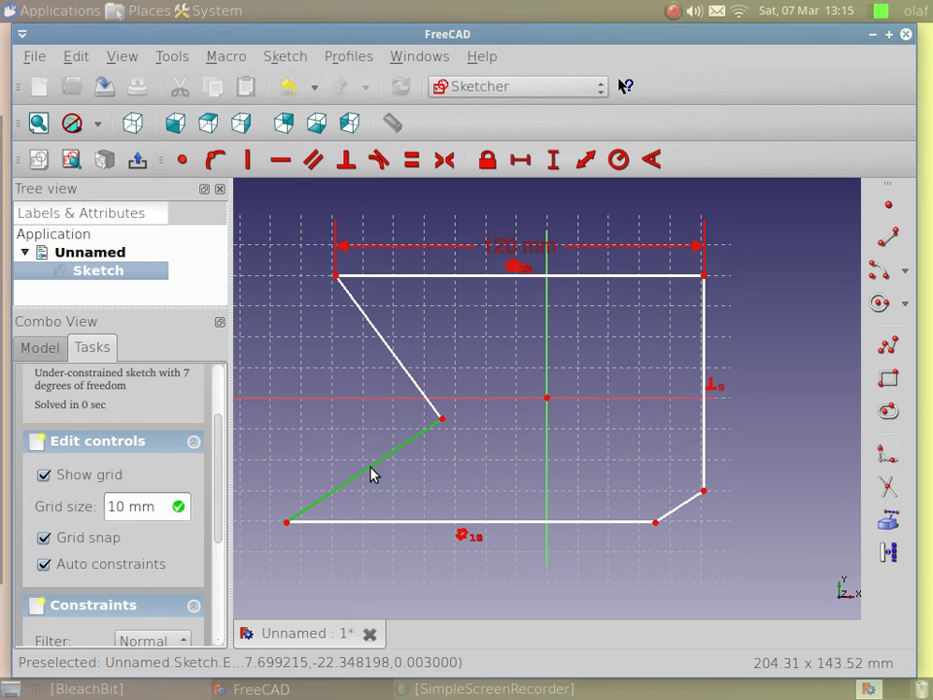
left_click(365, 525)
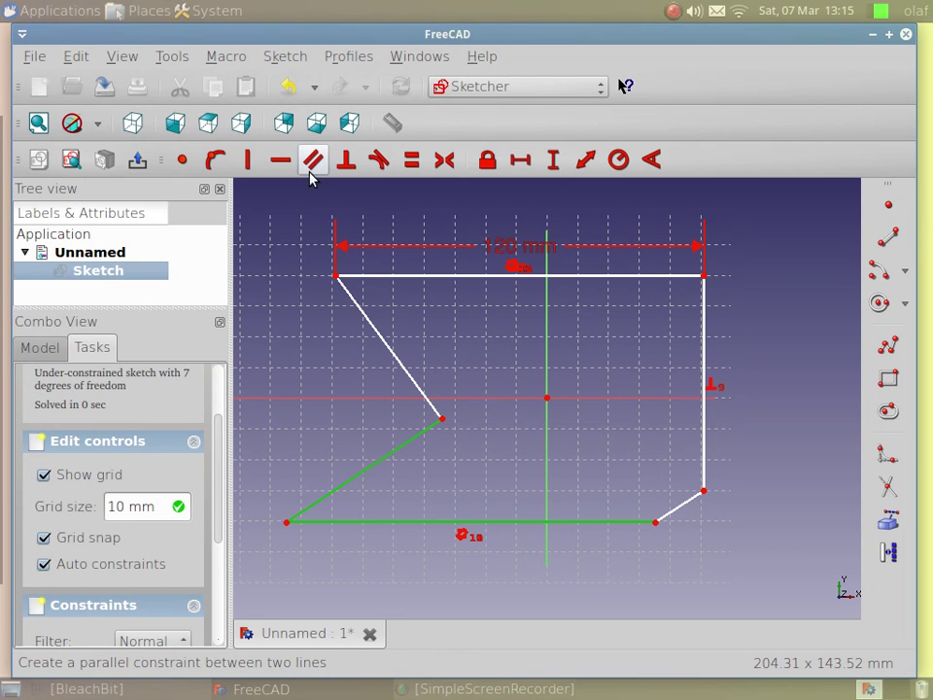
left_click(346, 165)
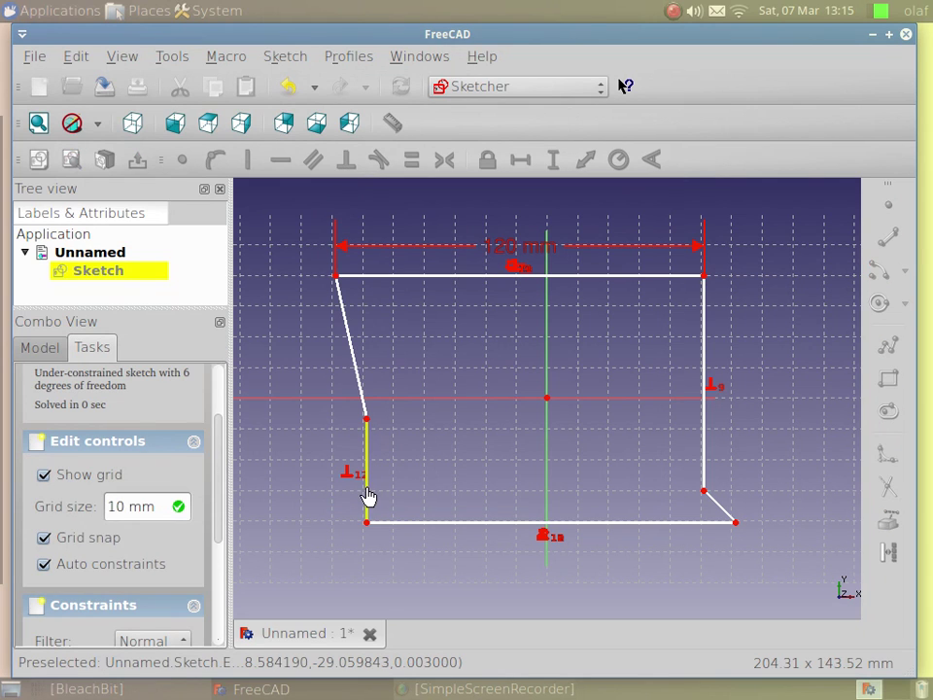
Move the left vertical edge further left and stretch its upper vertex up near the top corner
mouse_move(368, 496)
left_mouse_down()
mouse_move(297, 495)
mouse_move(288, 479)
mouse_move(271, 530)
left_mouse_up()
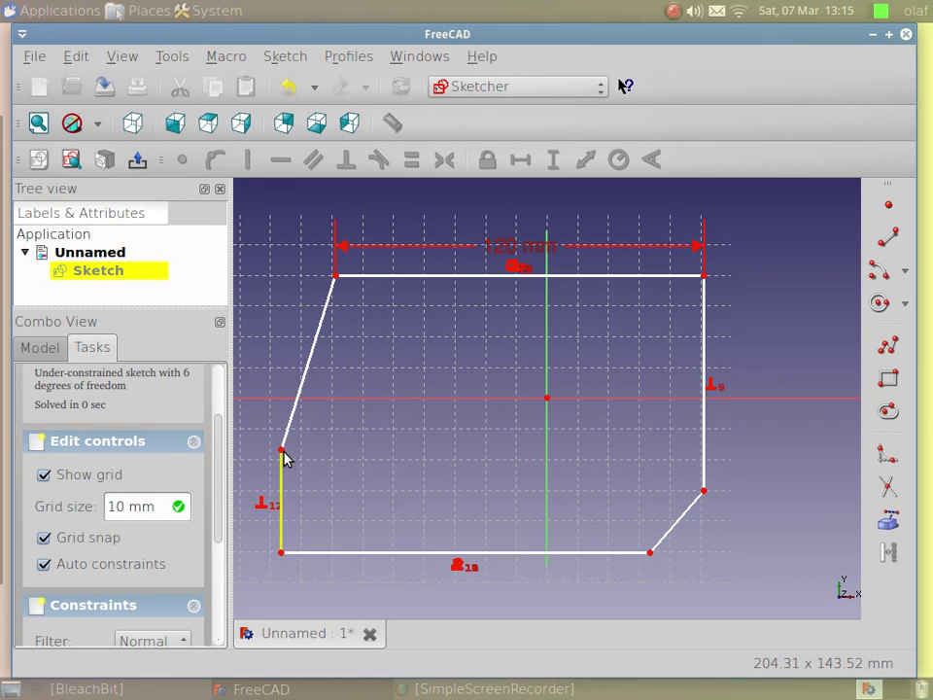
left_click_drag(280, 454, 278, 361)
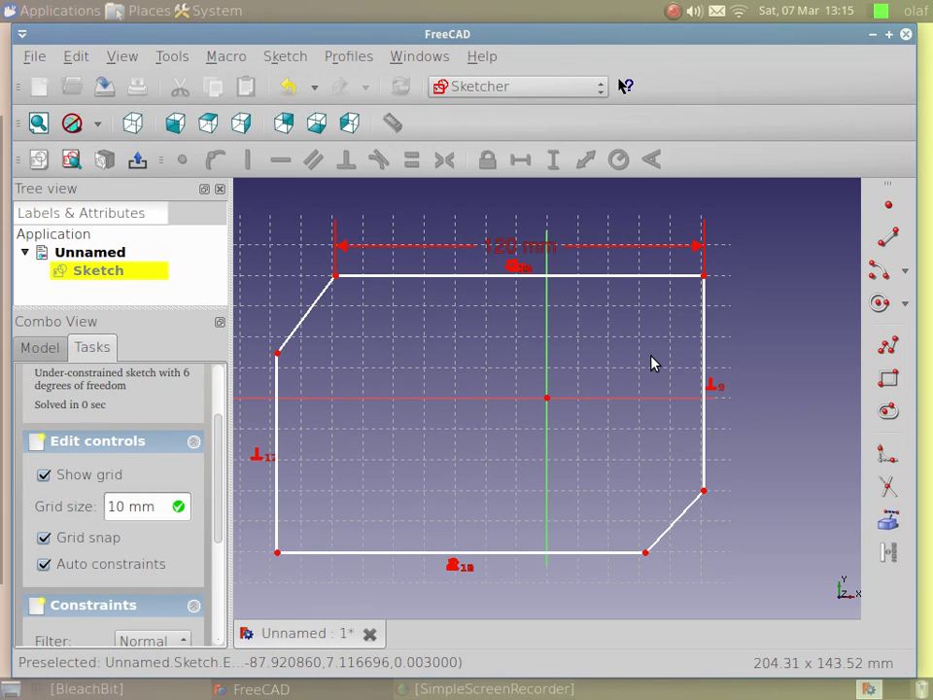
Apply vertical distance constraints of 65 mm to the left edge and 70 mm to the right edge
left_click(279, 458)
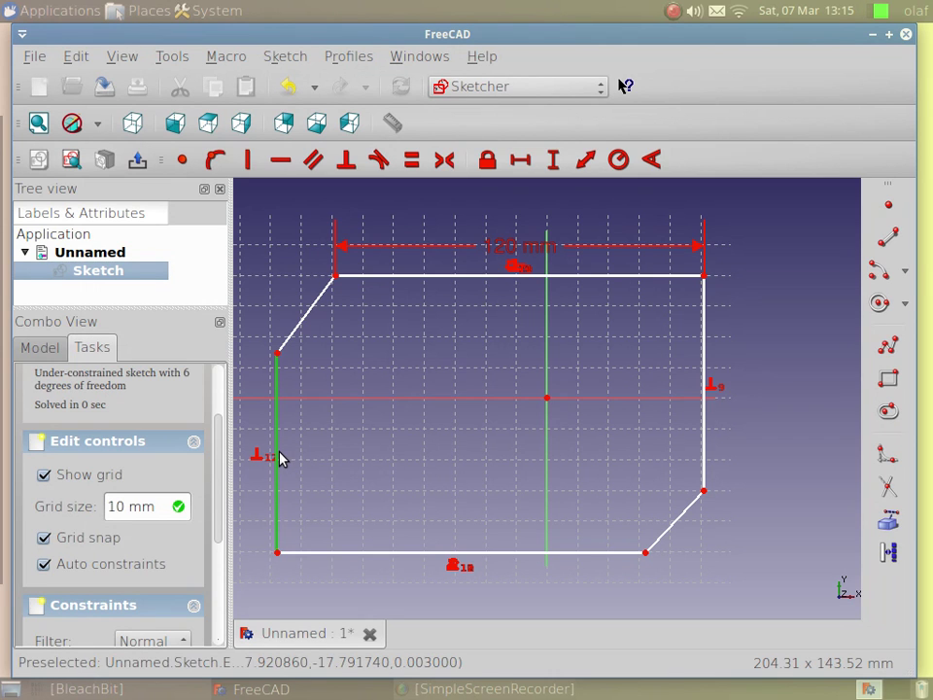
left_click(554, 161)
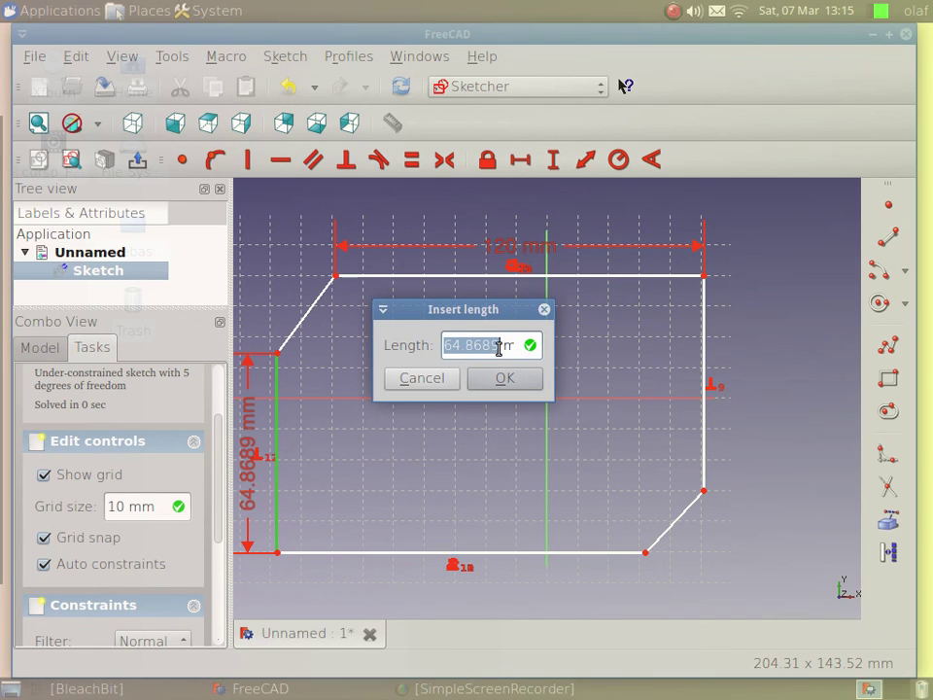
type("65")
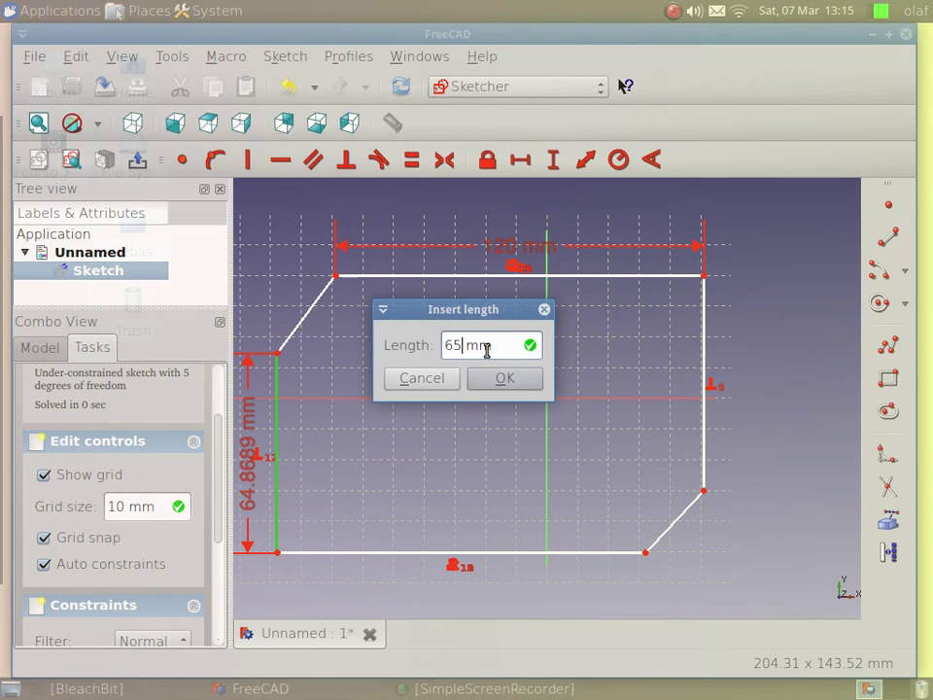
left_click(494, 381)
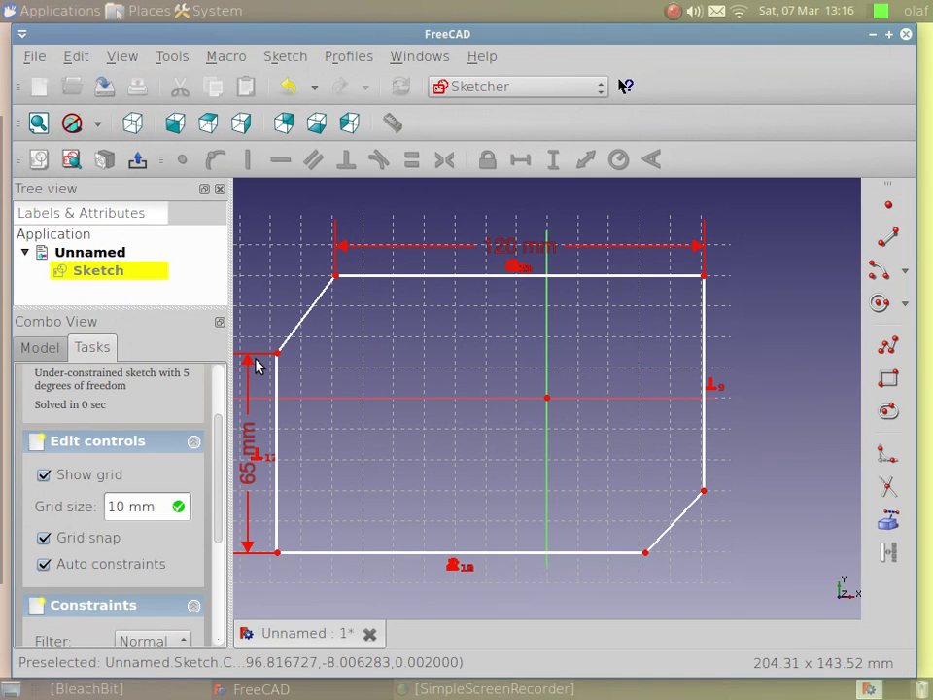
left_click(703, 450)
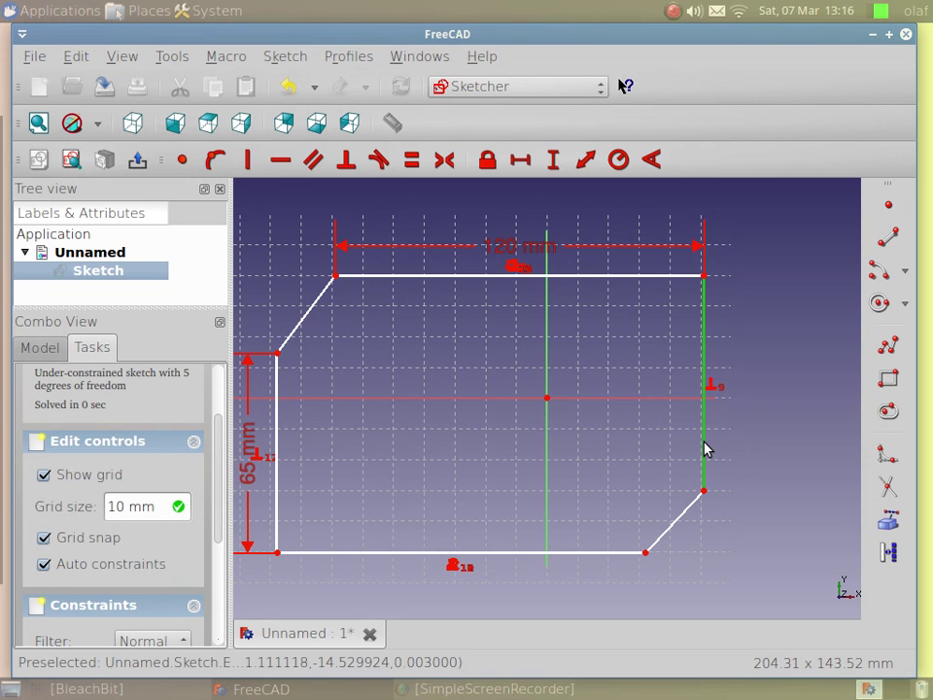
left_click(547, 160)
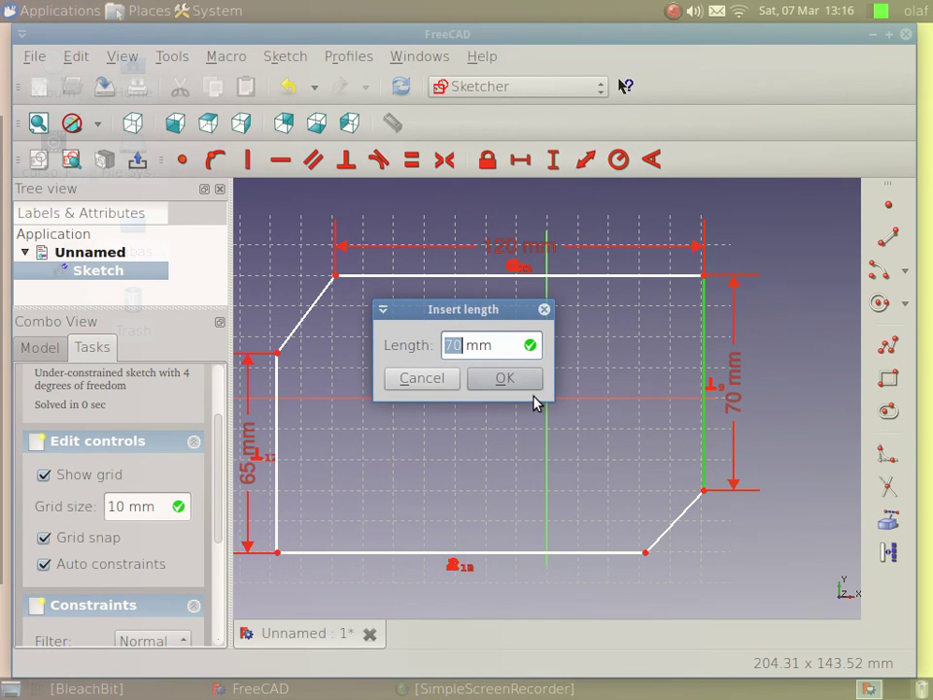
left_click(504, 379)
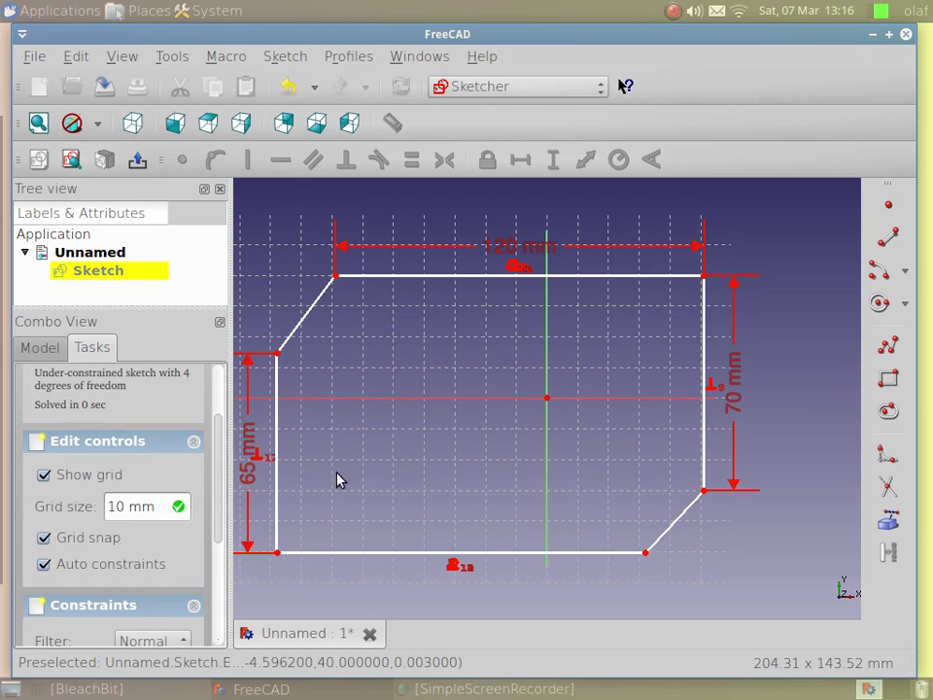
Constrain the upper-left chamfer to 145° from the left vertical edge
left_click(302, 326)
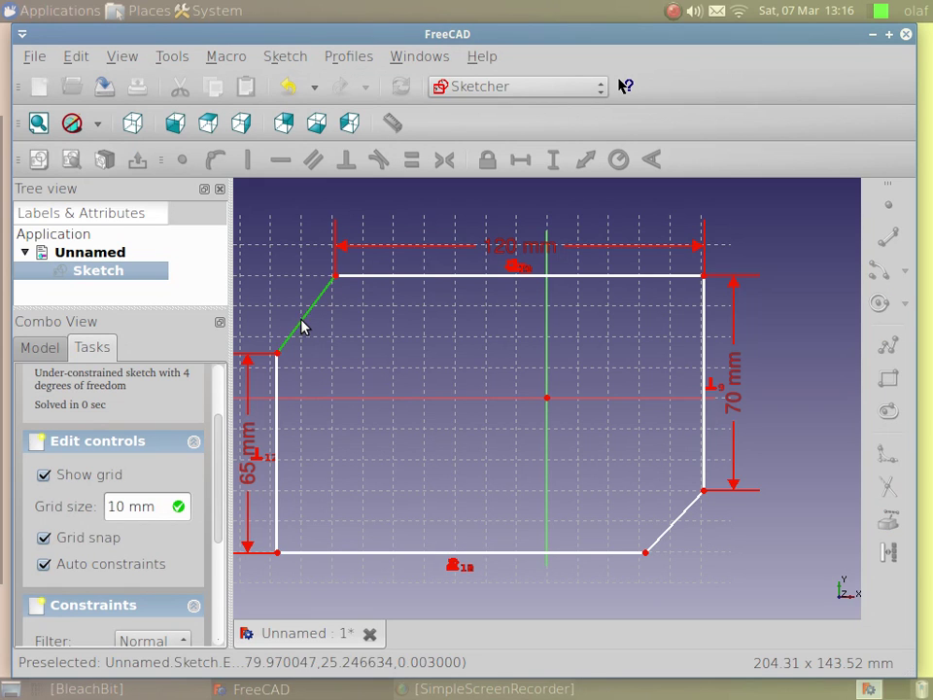
left_click(278, 387)
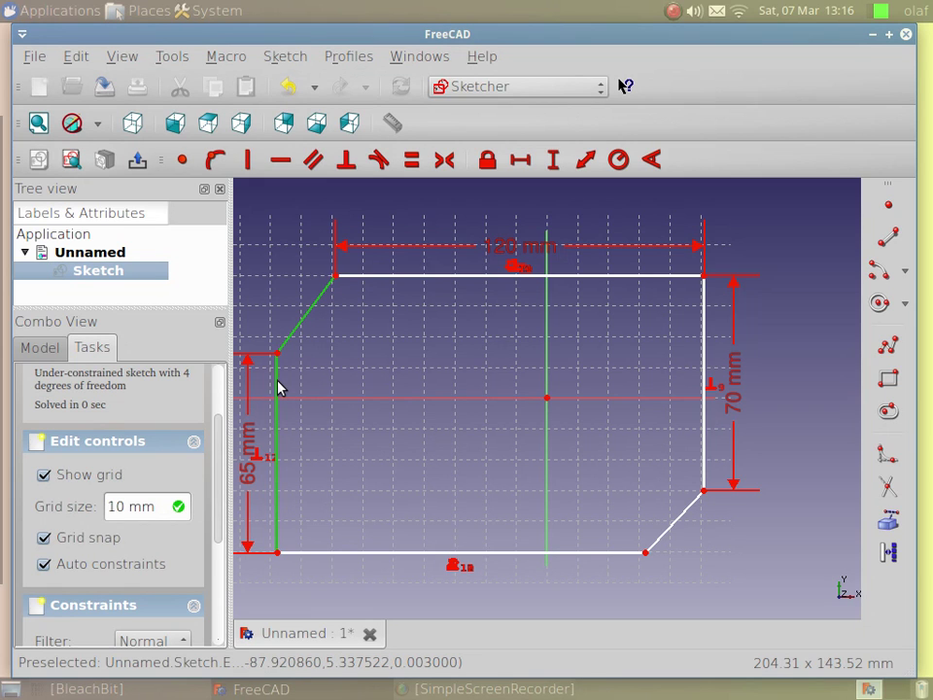
left_click(648, 163)
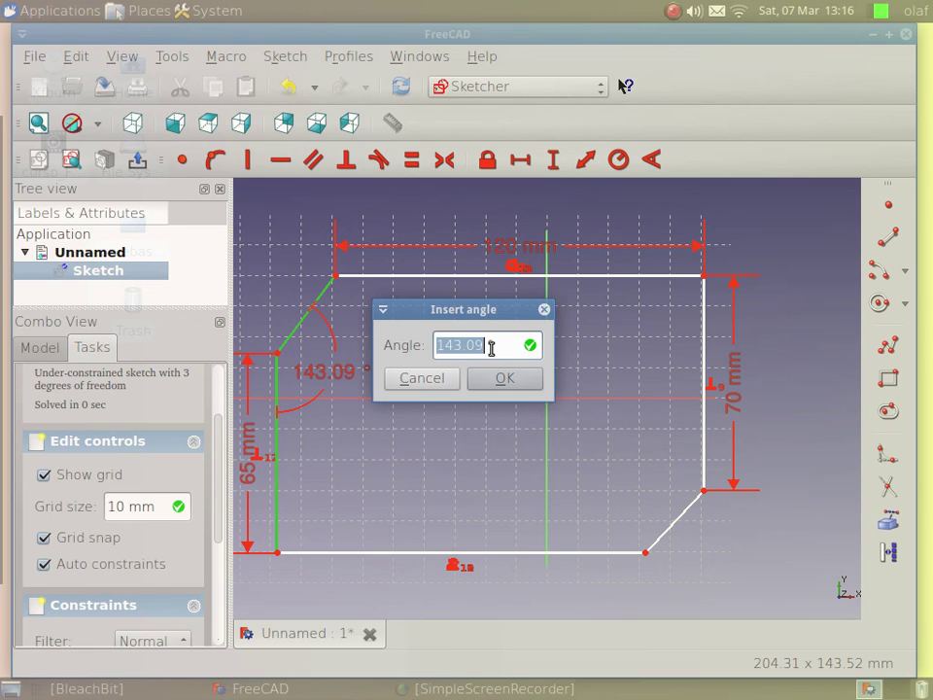
type("1")
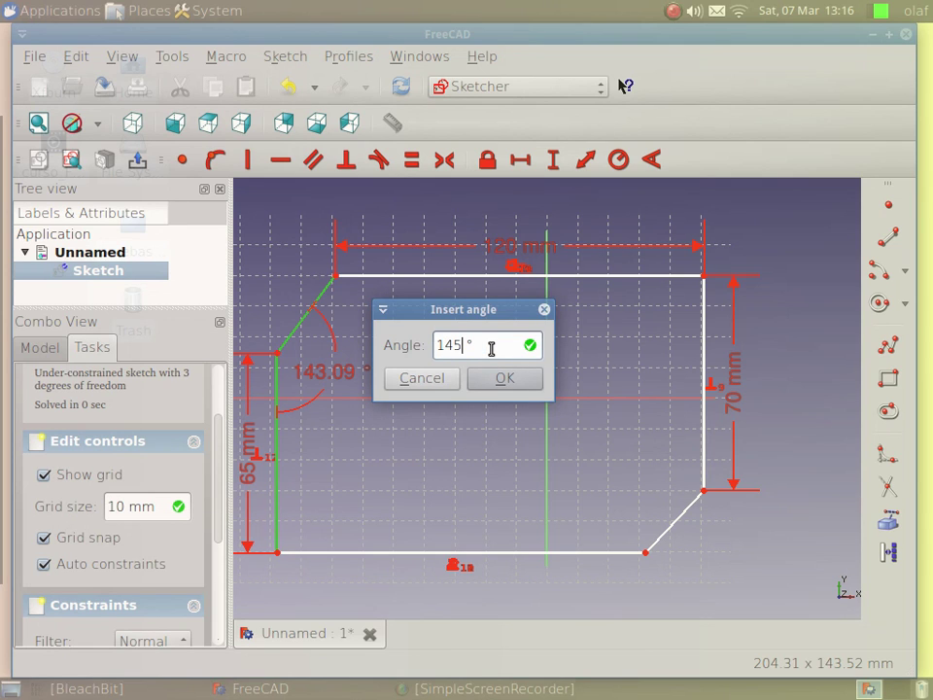
left_click(484, 381)
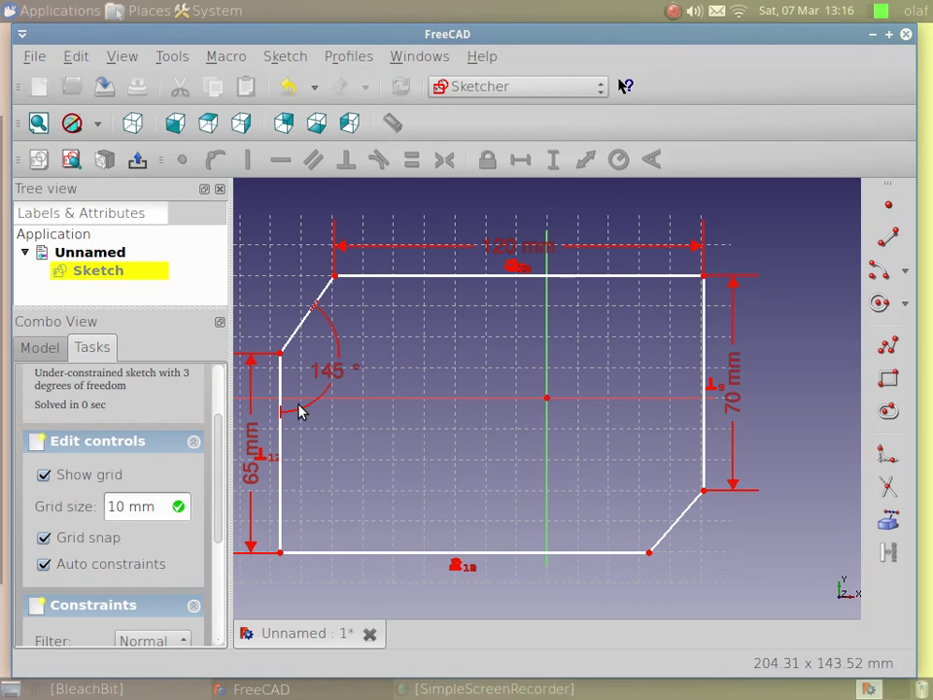
Constrain the lower-right chamfer to 130° from the bottom edge
left_click(673, 531)
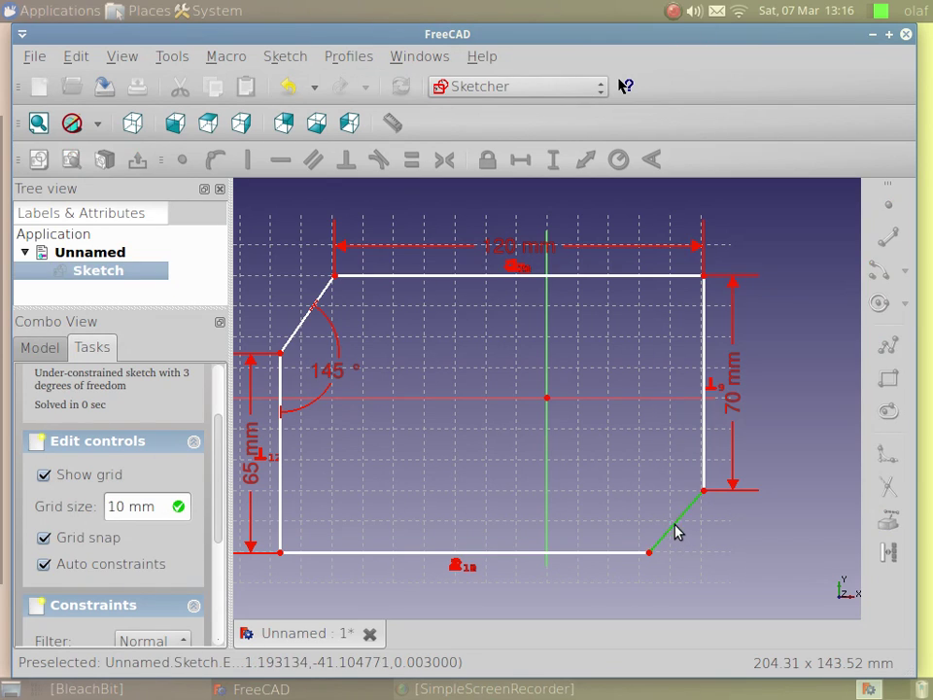
left_click(620, 554)
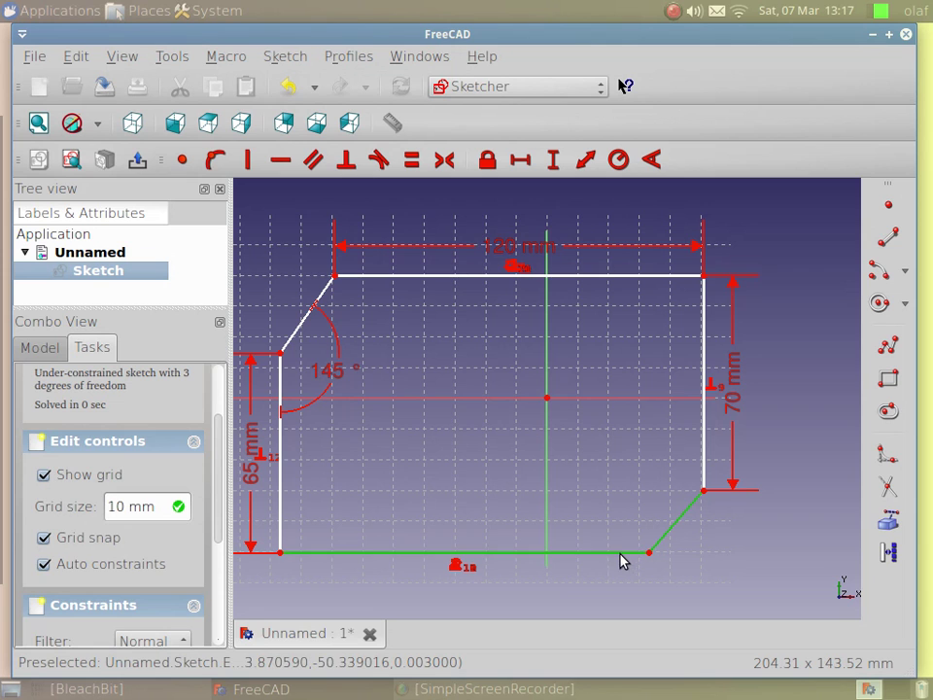
left_click(651, 161)
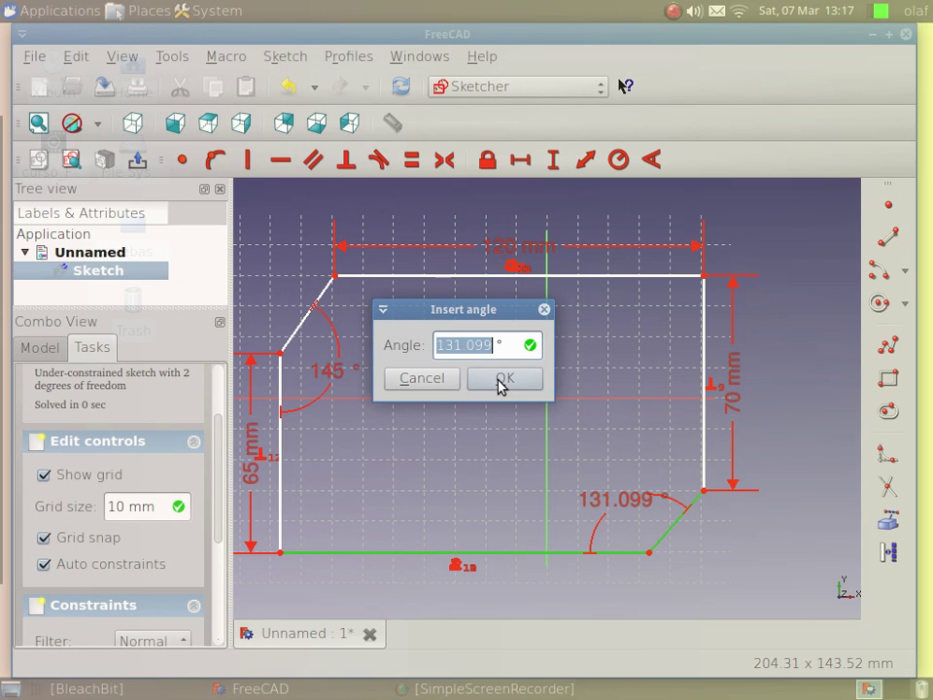
type("1")
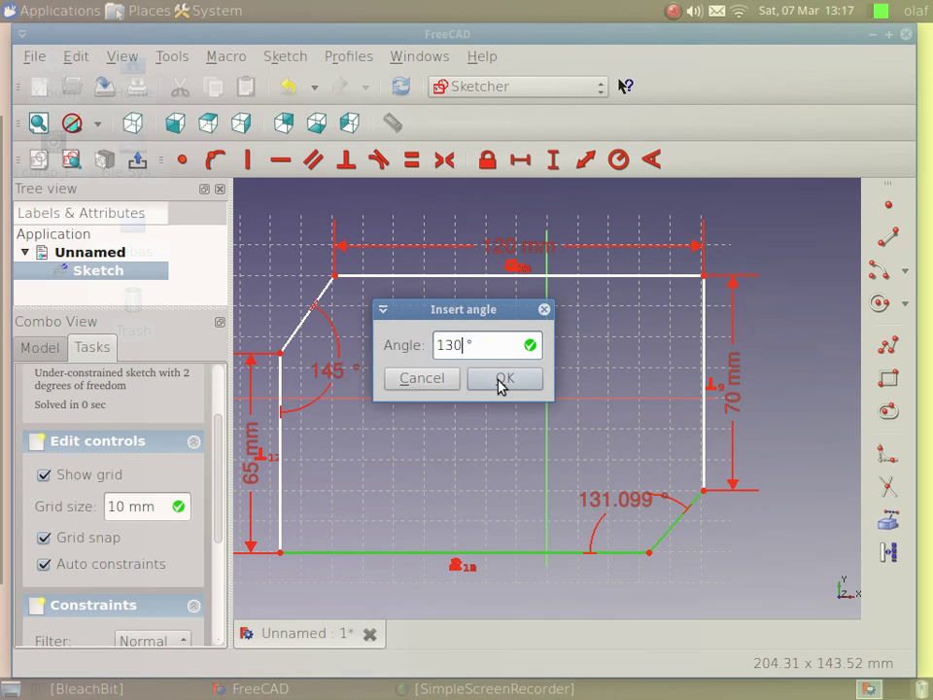
left_click(501, 384)
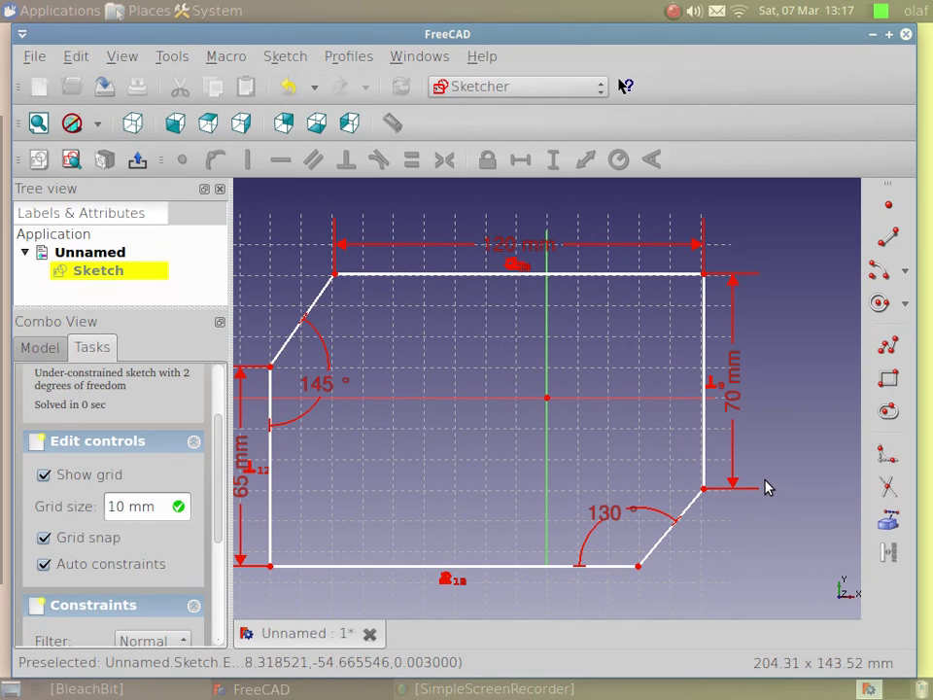
Dimension the lower-right chamfer at 32 mm; after the conflict warning it stays 32.9053 mm
left_click(663, 549)
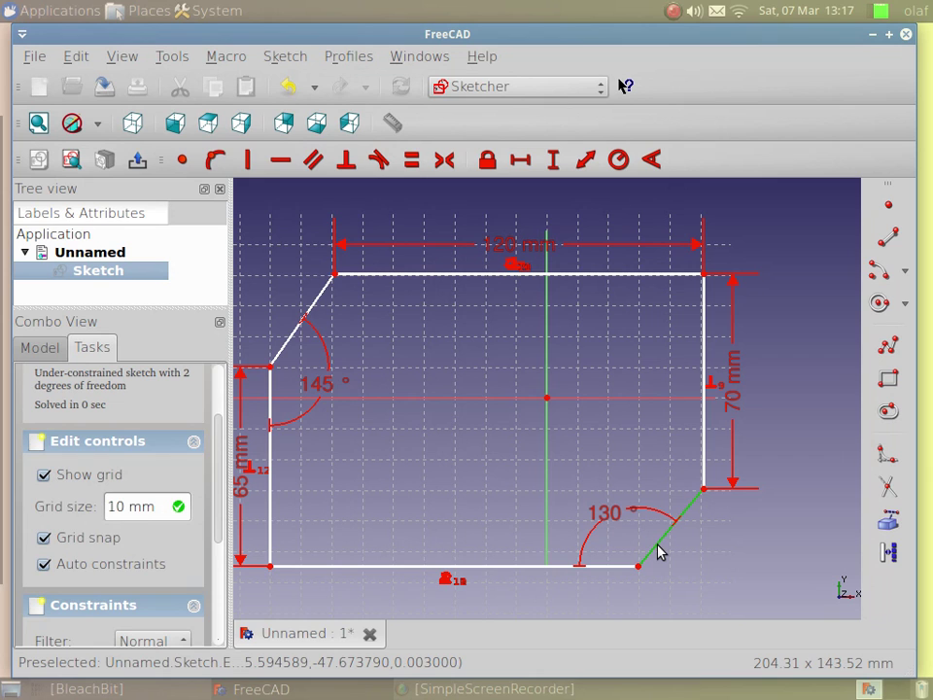
left_click(586, 173)
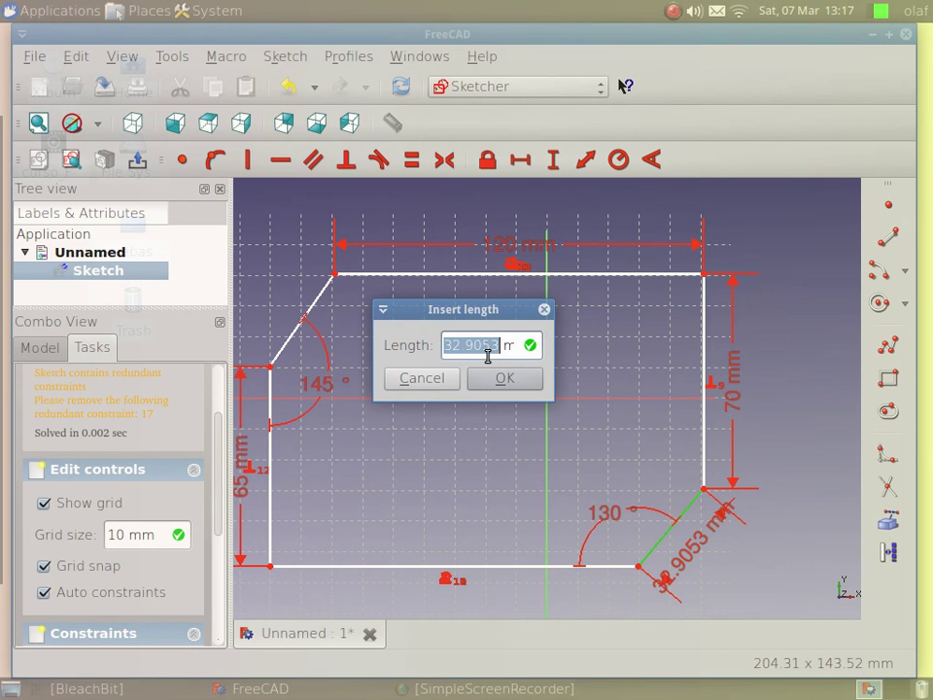
type("32")
key("Return")
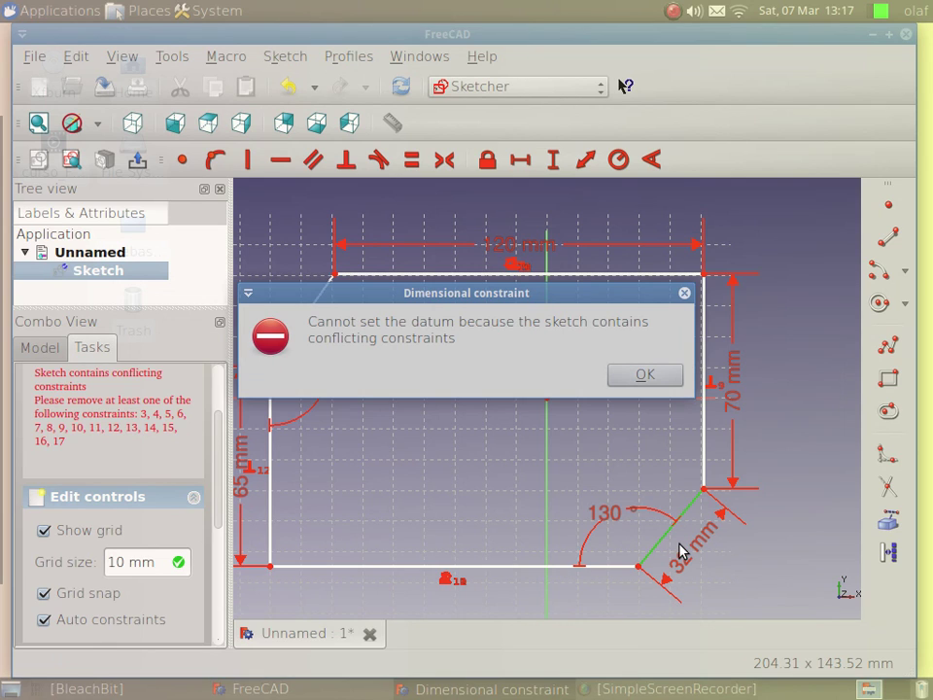
left_click(666, 383)
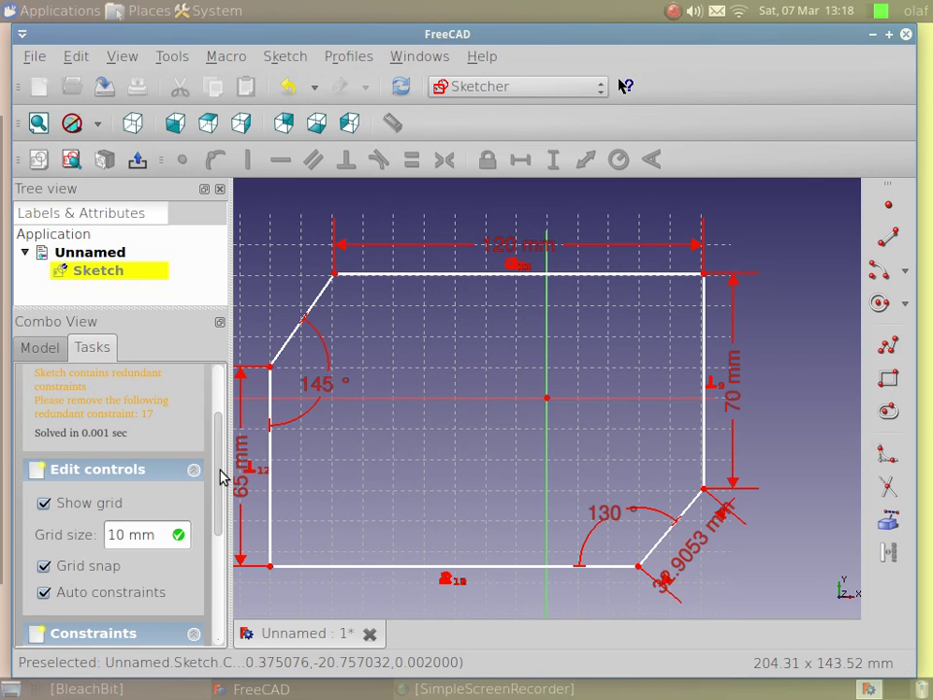
scroll(221, 476, "up", 2)
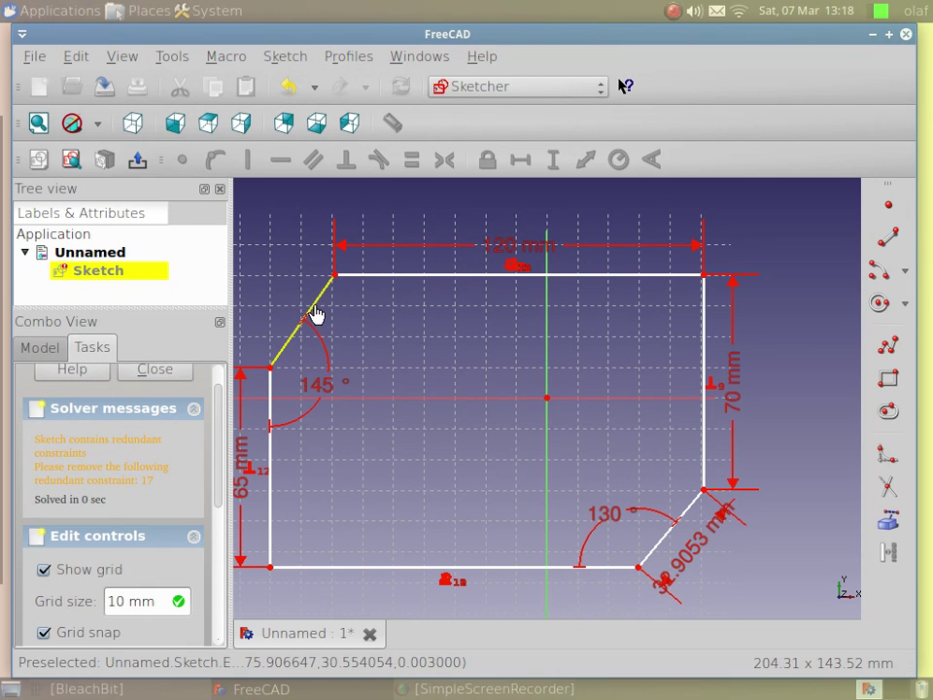
left_click(316, 313)
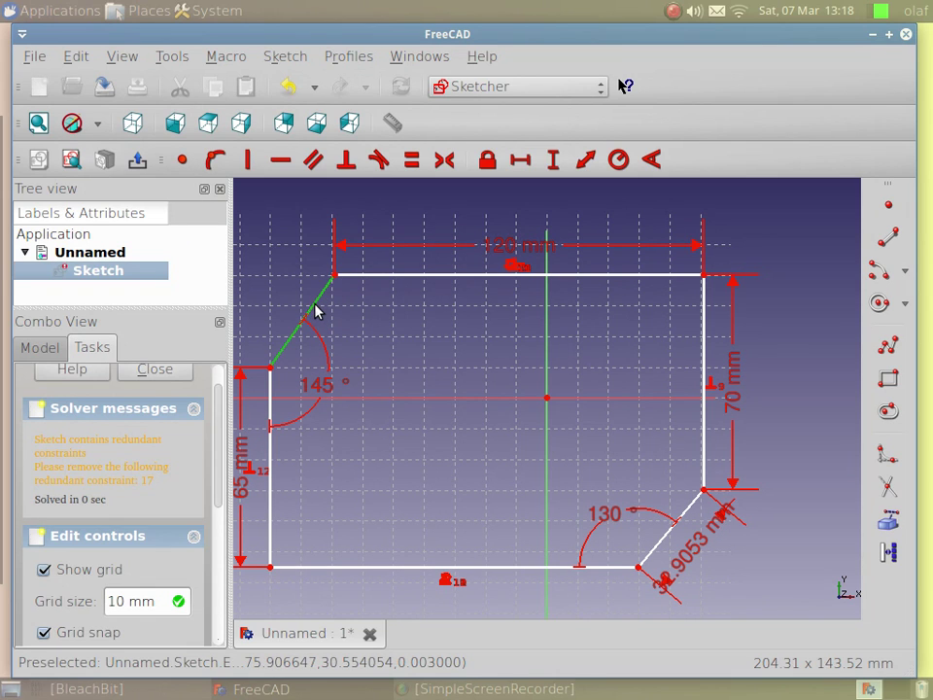
left_click(589, 165)
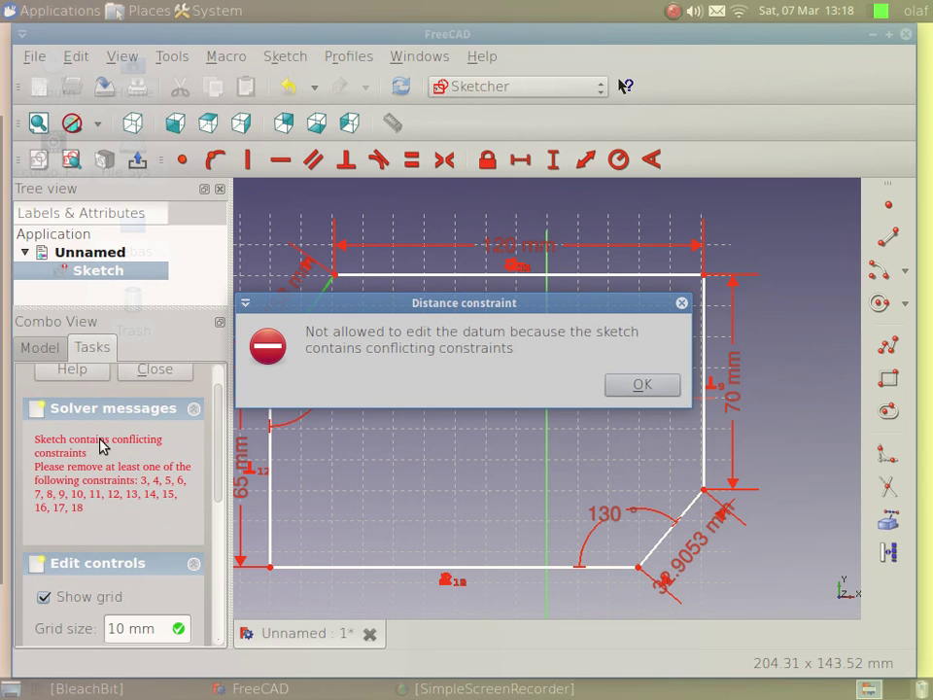
left_click(614, 388)
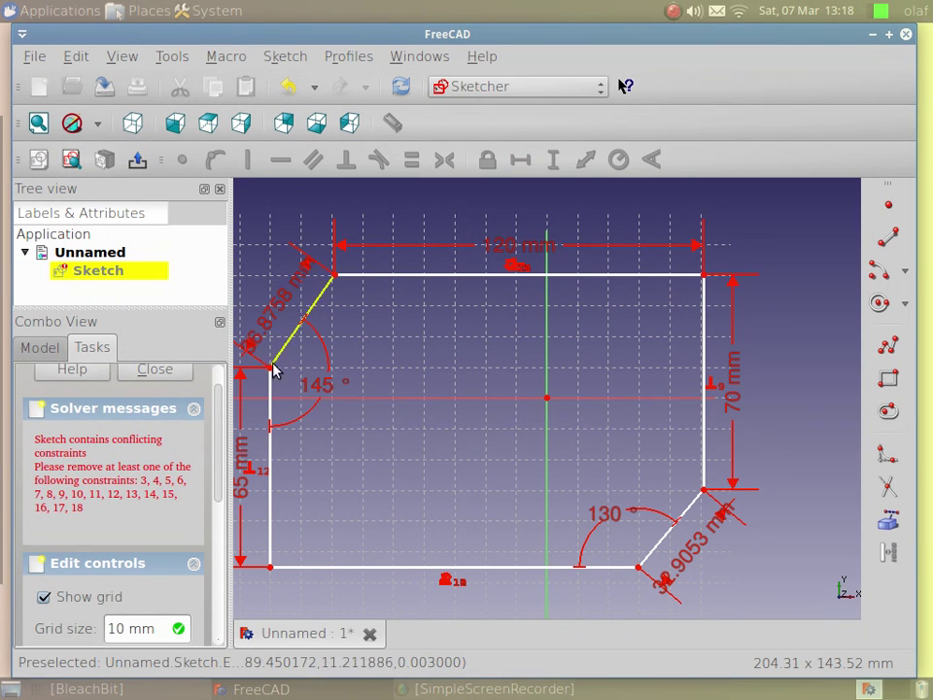
scroll(214, 486, "down", 5)
scroll(199, 583, "down", 1)
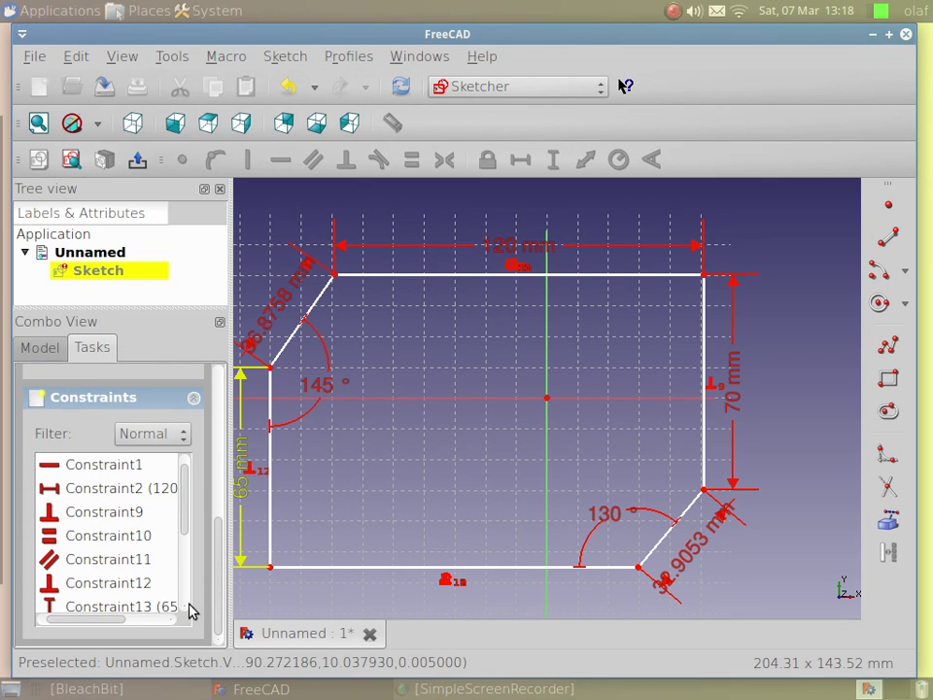
scroll(181, 533, "down", 1)
scroll(181, 532, "down", 3)
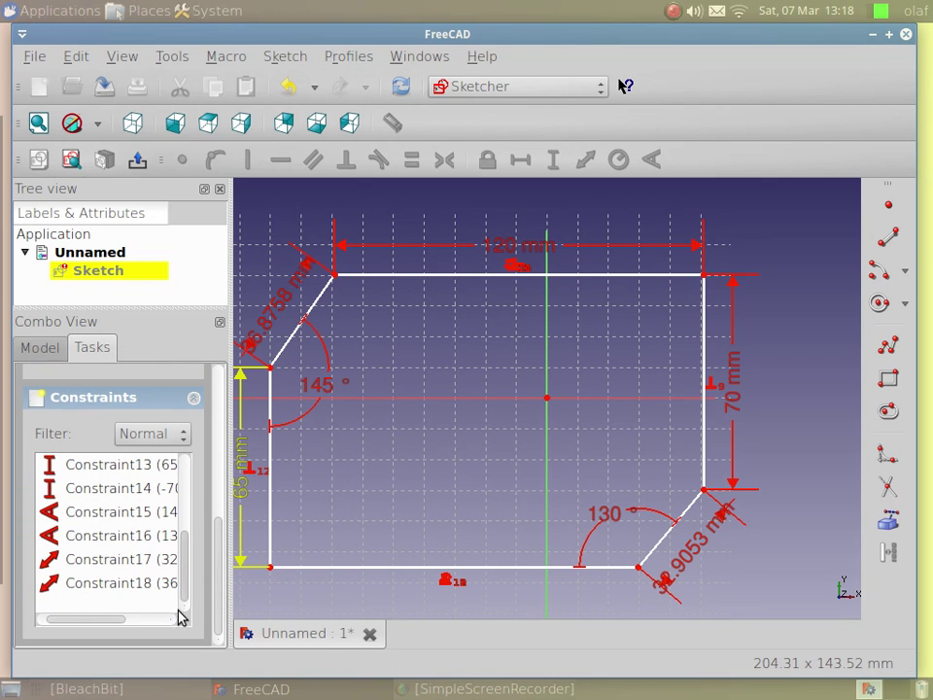
left_click(132, 586)
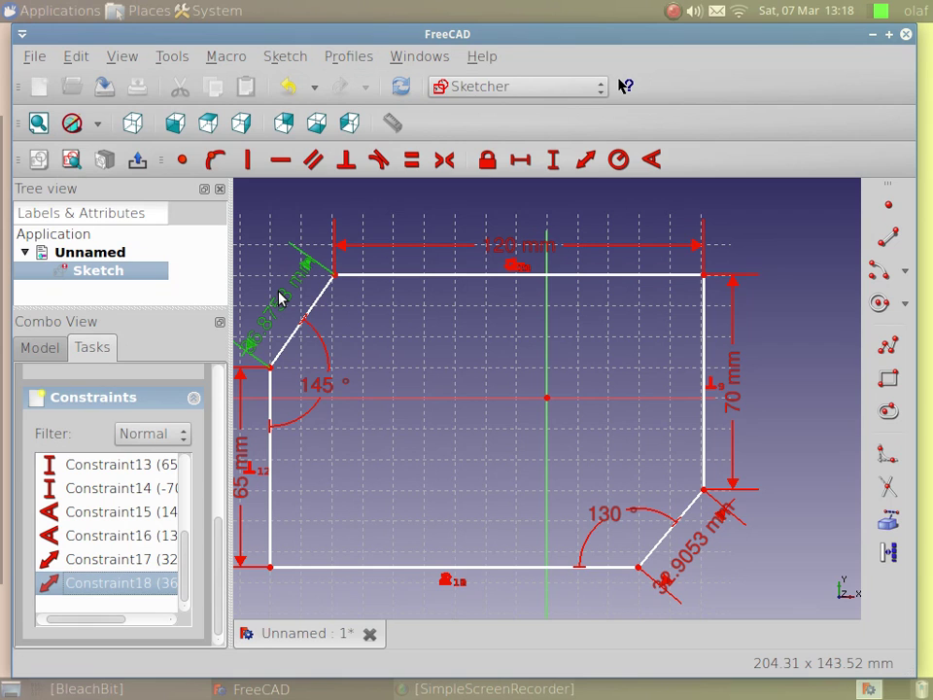
key("Delete")
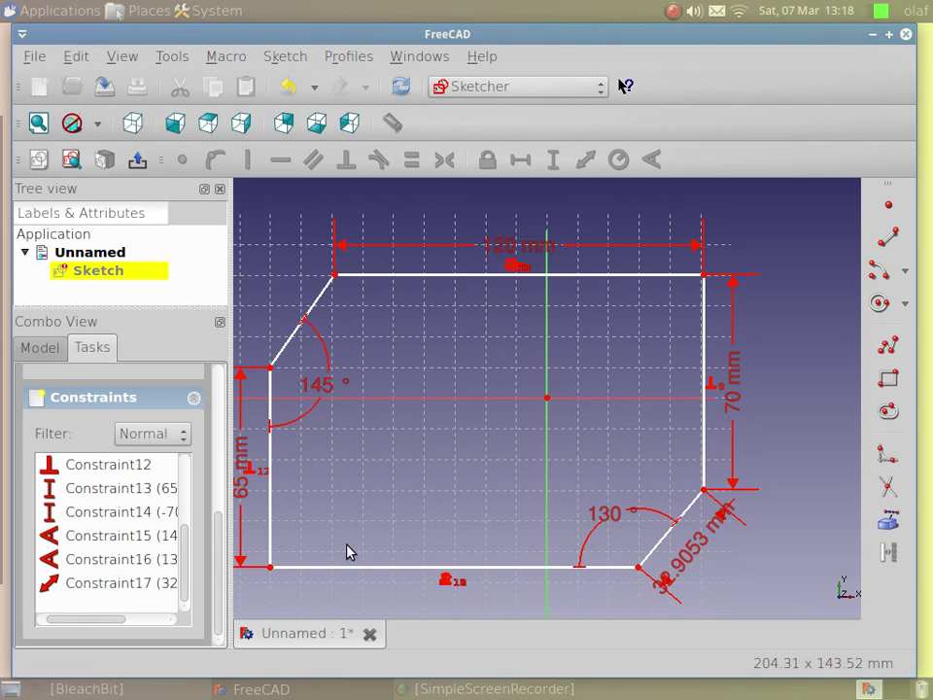
Pick the Circle tool from the Sketcher geometry and place its centre upper-right
left_click_drag(222, 581, 218, 432)
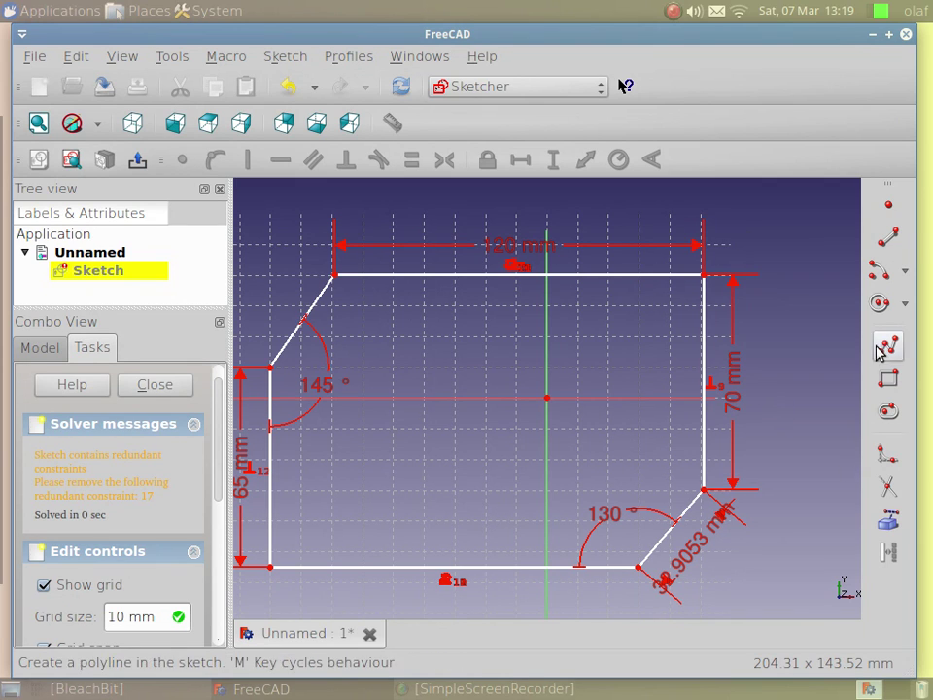
left_click(879, 303)
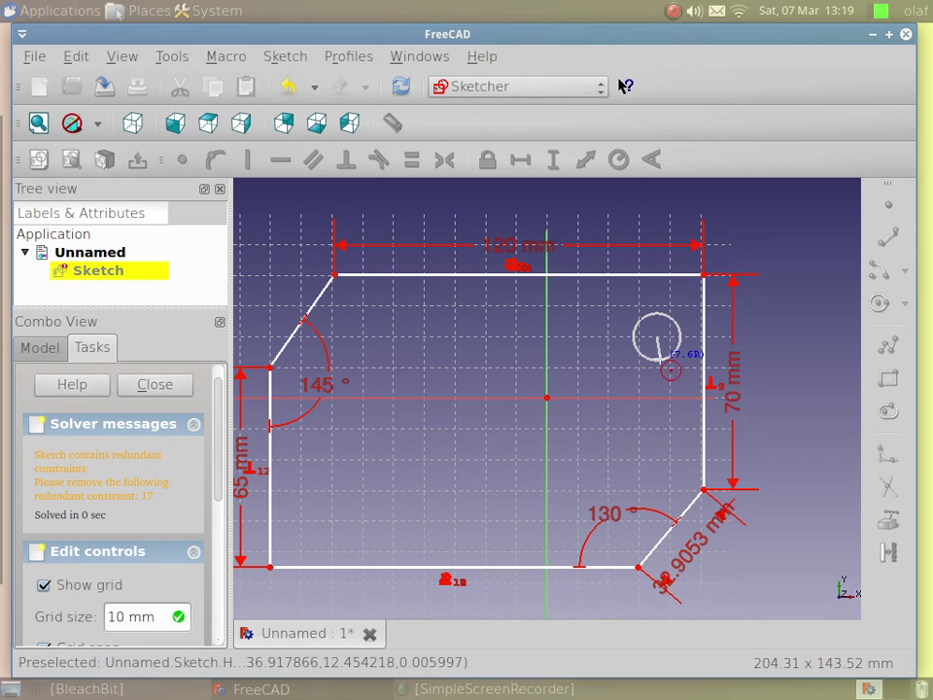
Finish the upper-right circle and draw a horizontal slot from lower left to the right
left_click(660, 370)
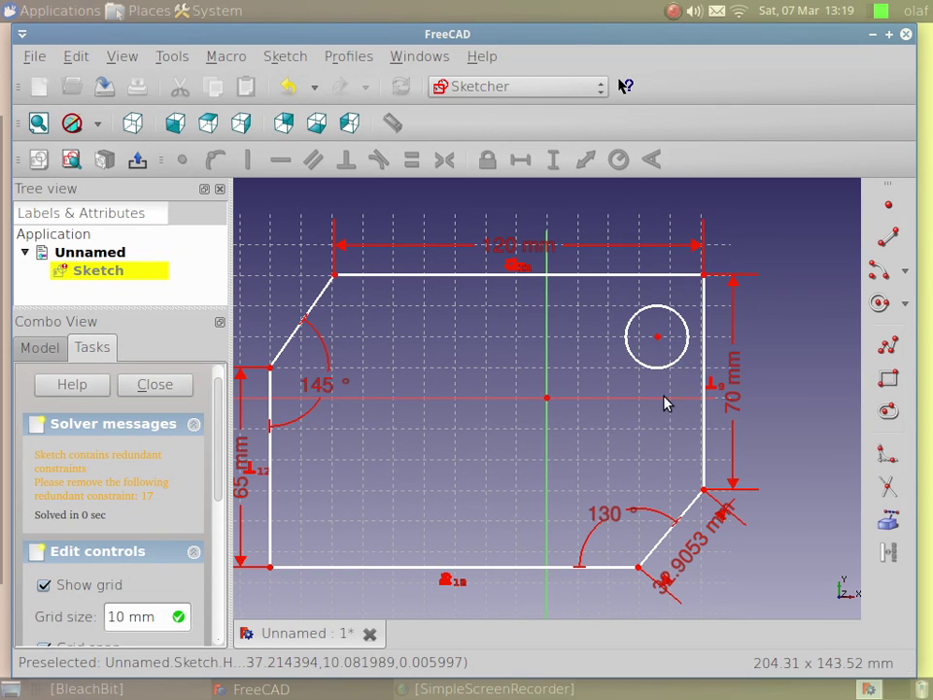
left_click(888, 412)
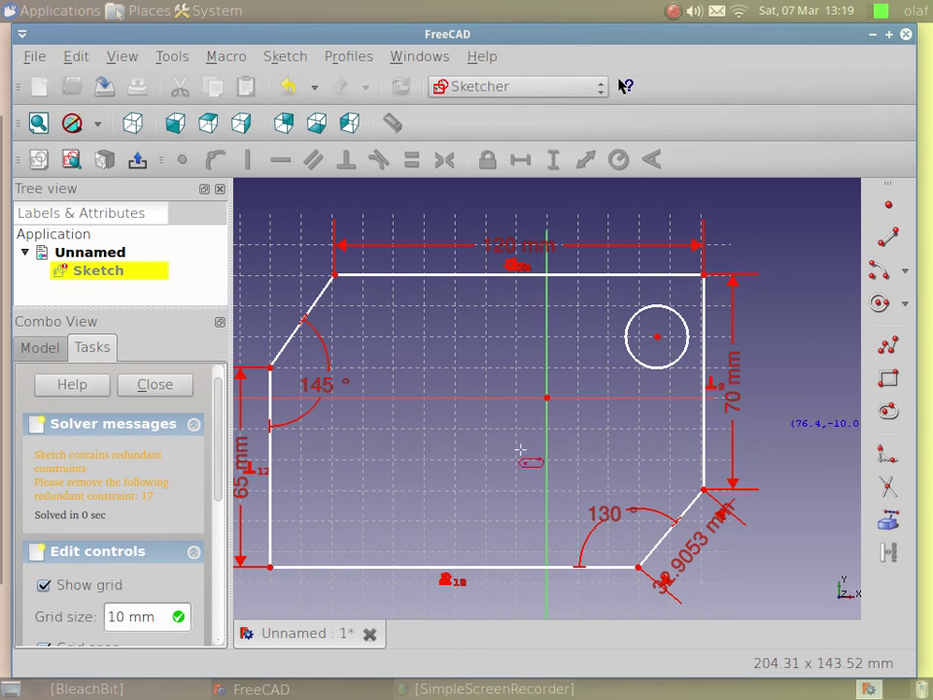
left_click(315, 507)
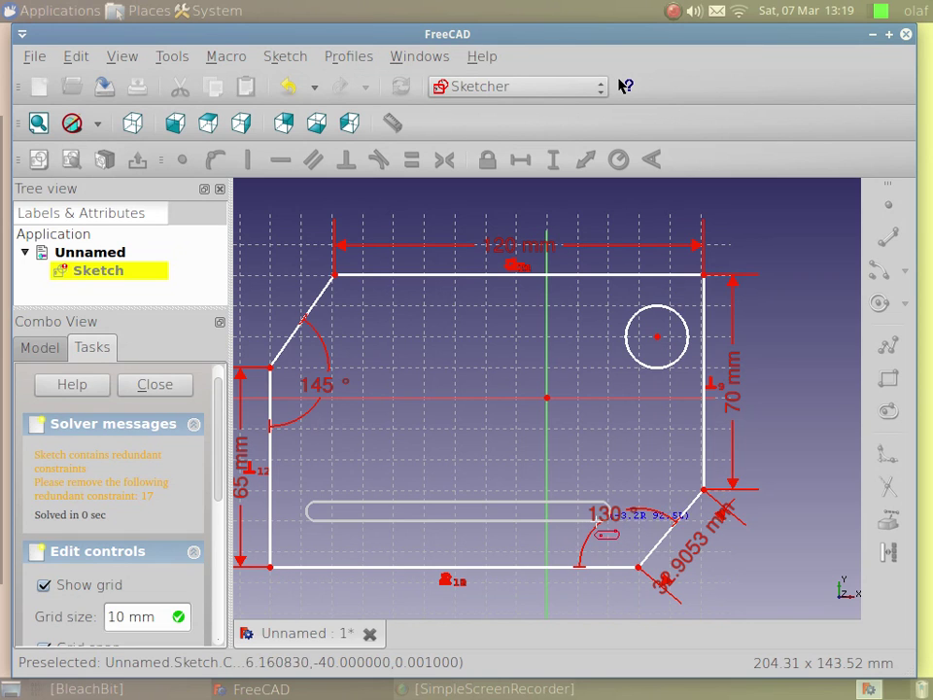
left_click(593, 526)
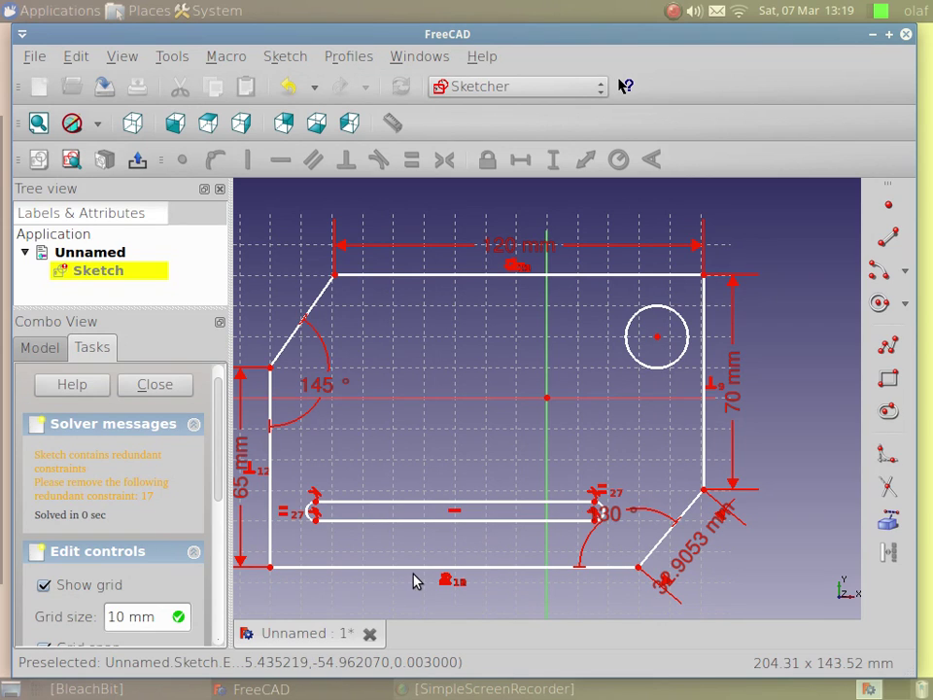
Dimension the slot at 90 mm long with a 4 mm end radius
left_click(452, 507)
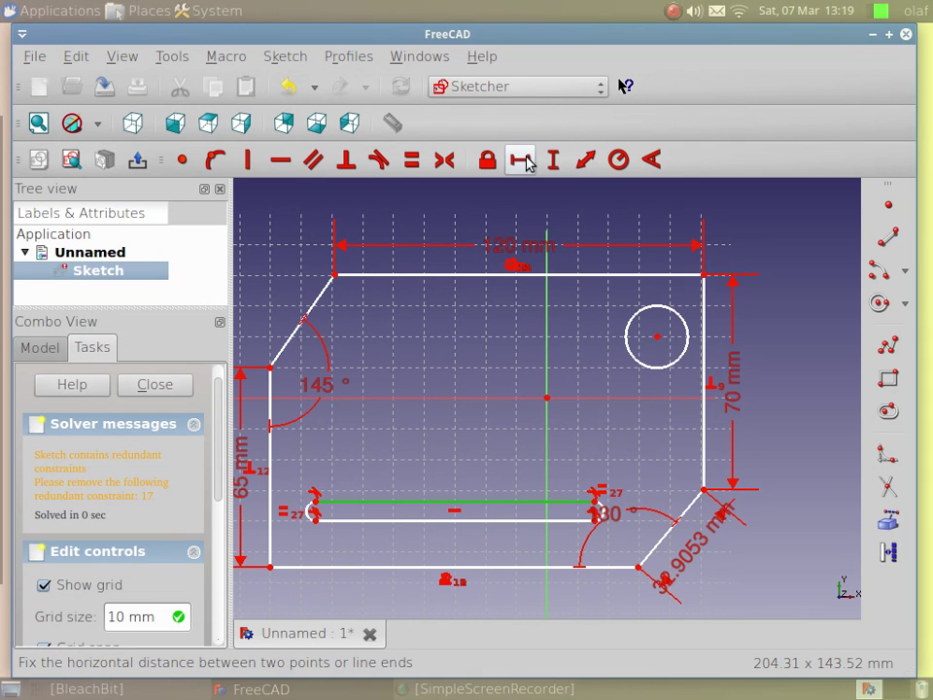
left_click(521, 160)
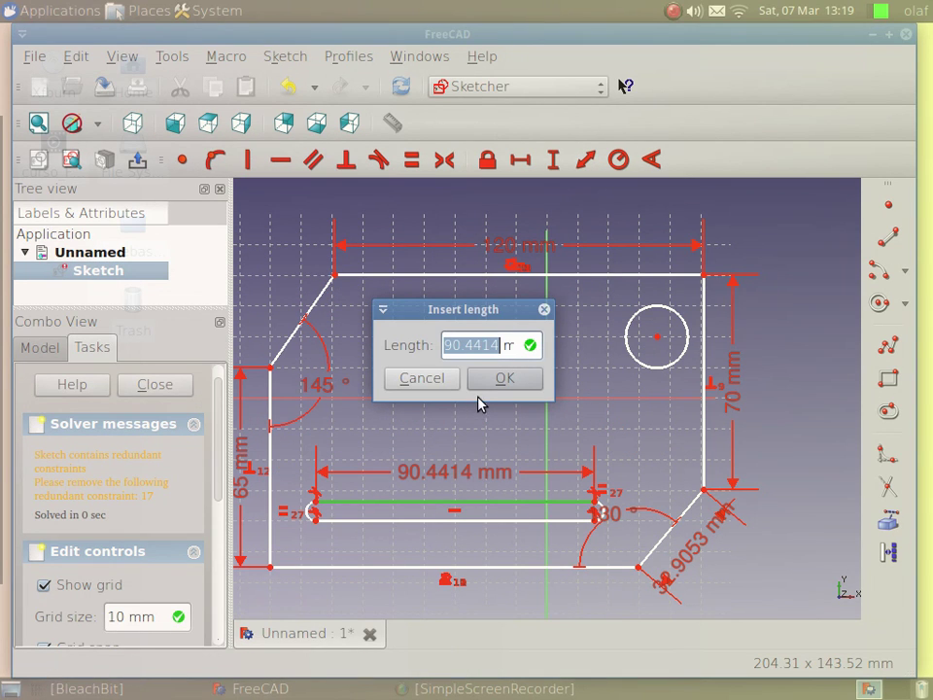
type("90")
key("Return")
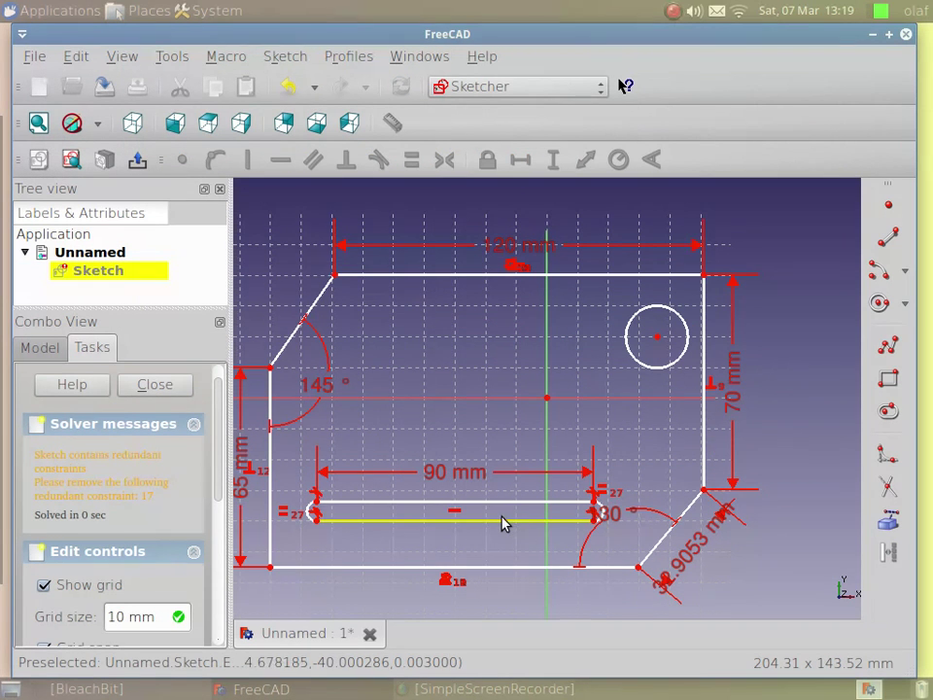
left_click(307, 515)
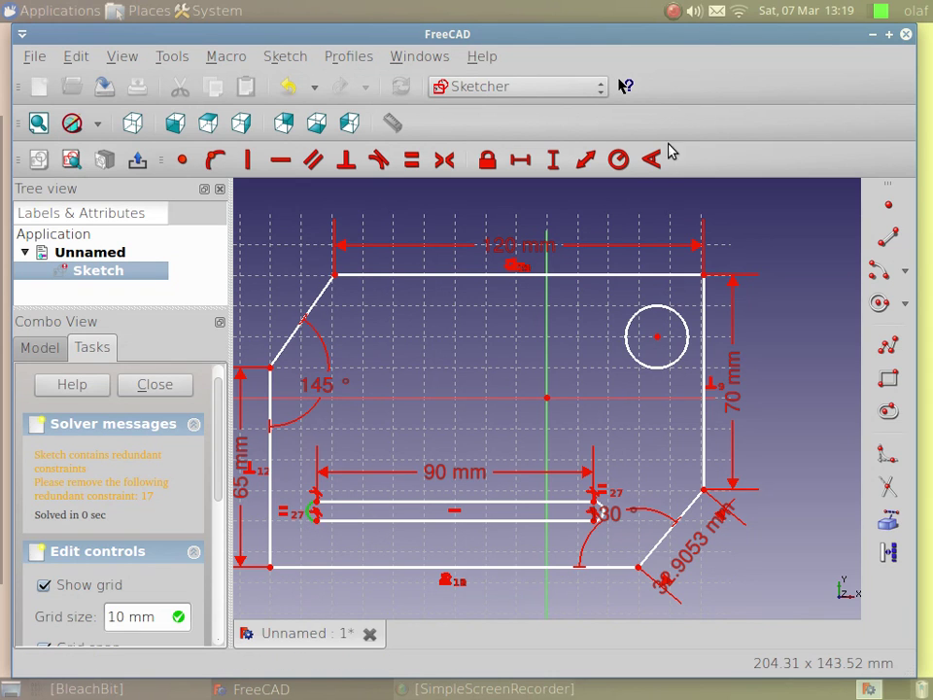
left_click(619, 164)
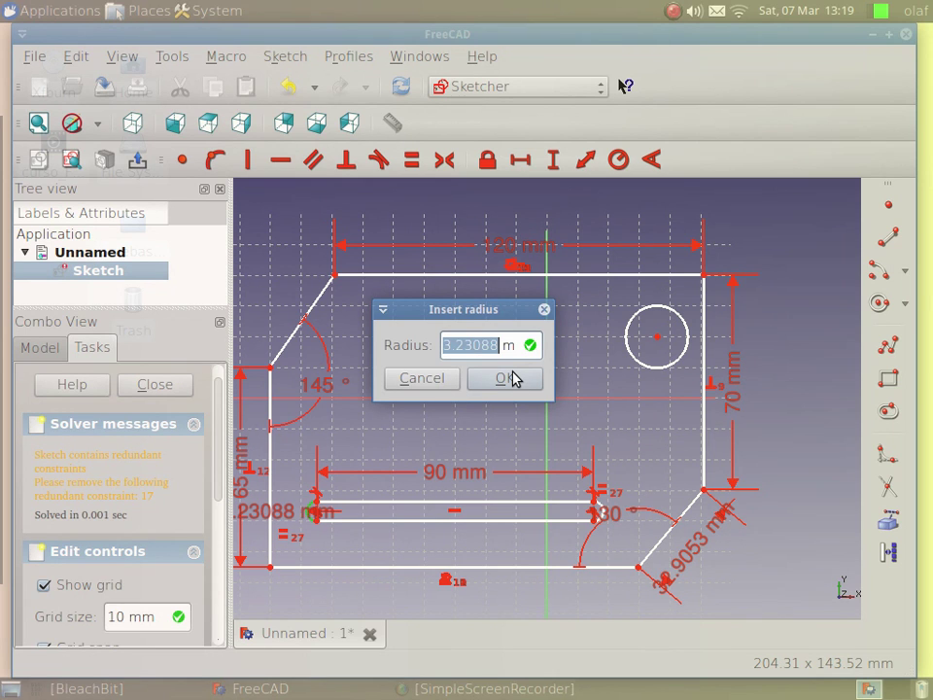
type("4")
left_click(509, 378)
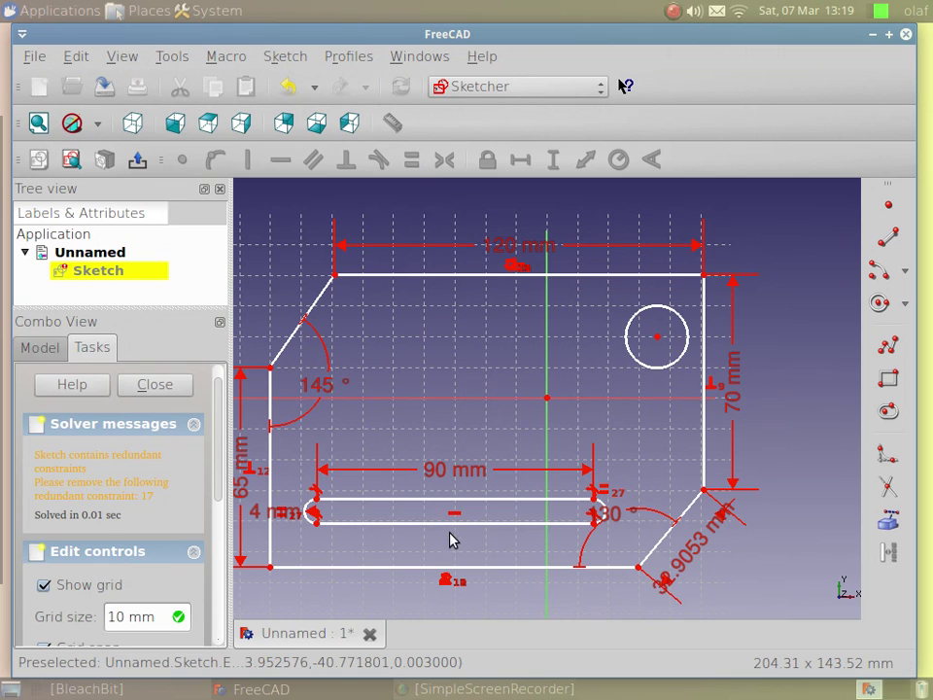
Fix the upper-right circle's radius at 10 mm
left_click(680, 361)
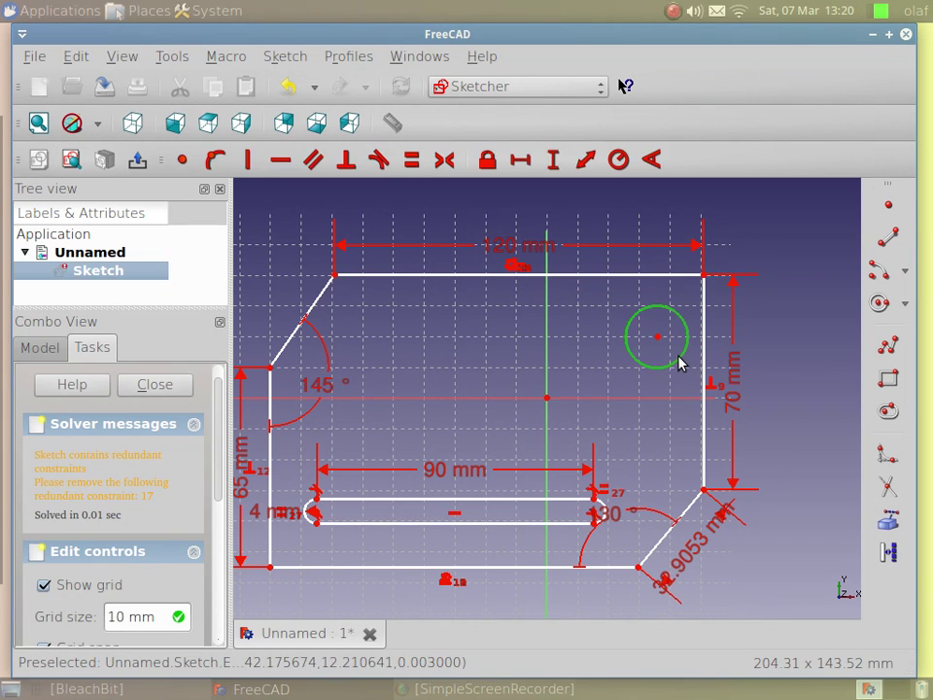
left_click(623, 169)
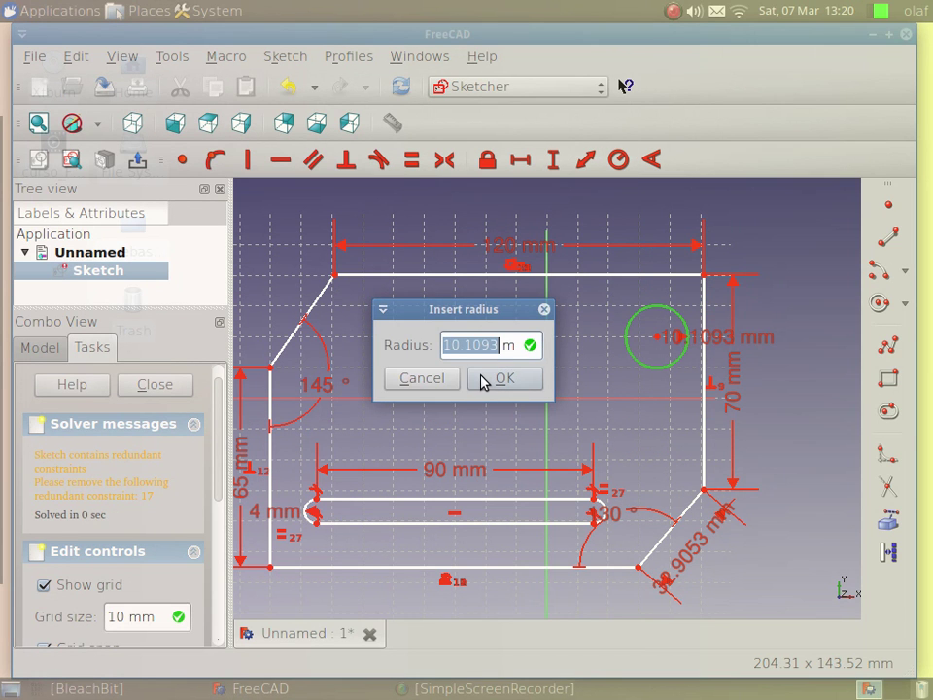
type("10")
left_click(498, 378)
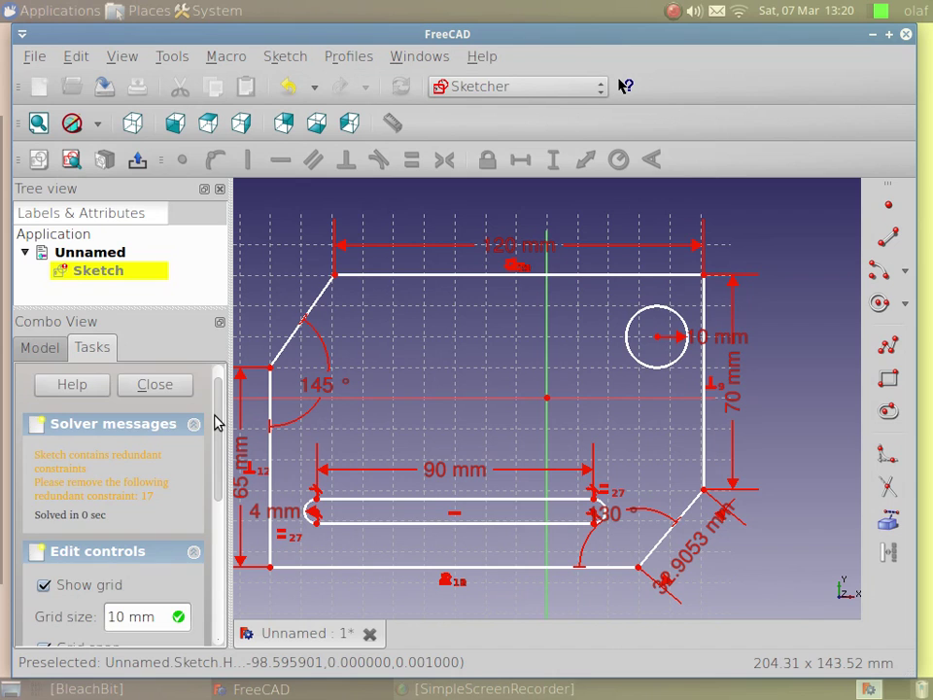
scroll(202, 533, "down", 5)
scroll(204, 610, "down", 1)
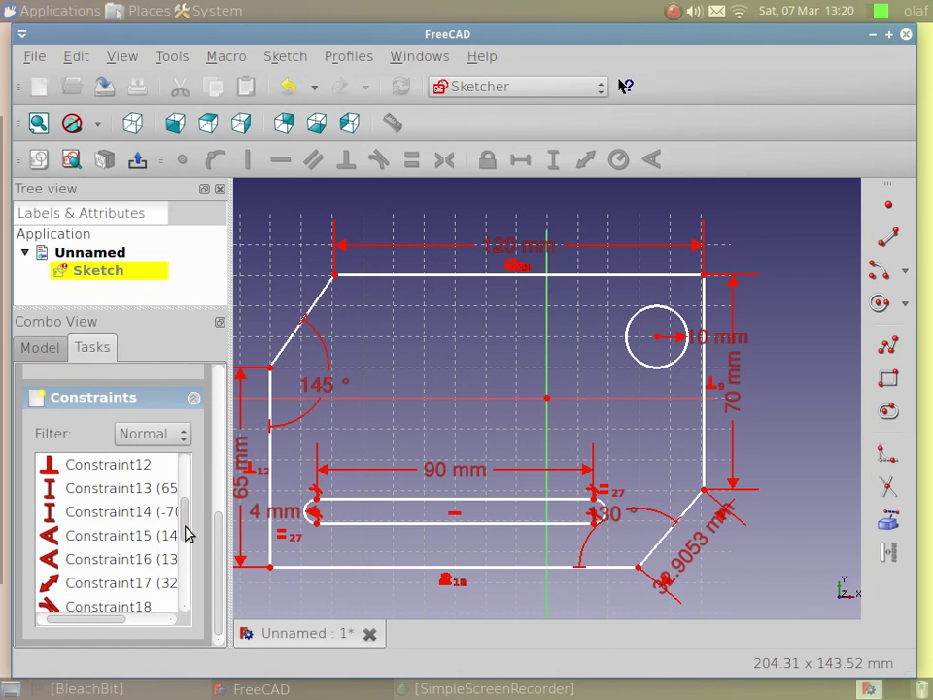
left_click_drag(188, 533, 192, 589)
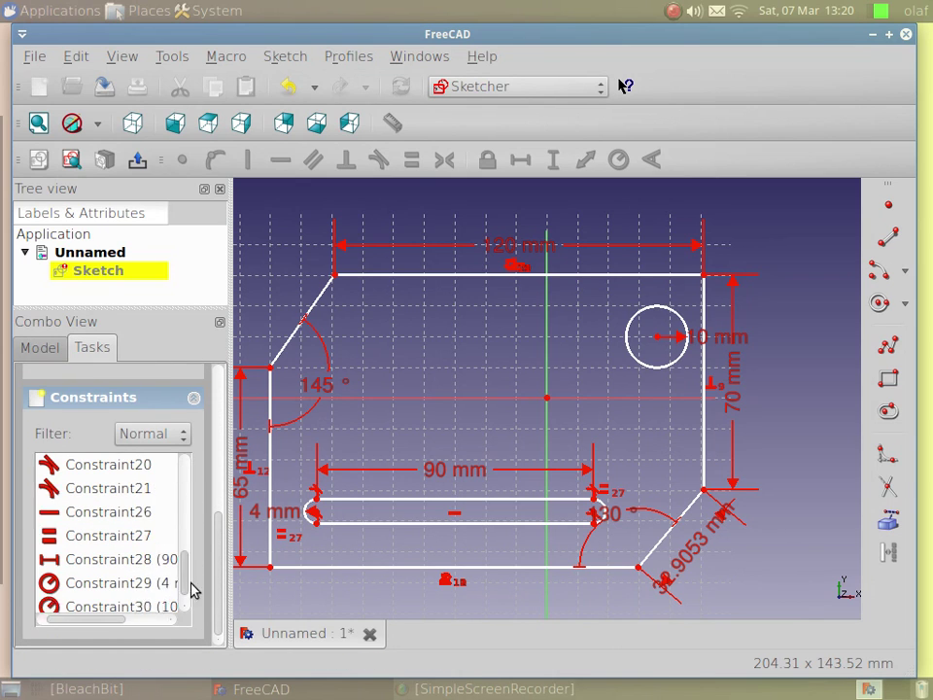
scroll(184, 587, "down", 1)
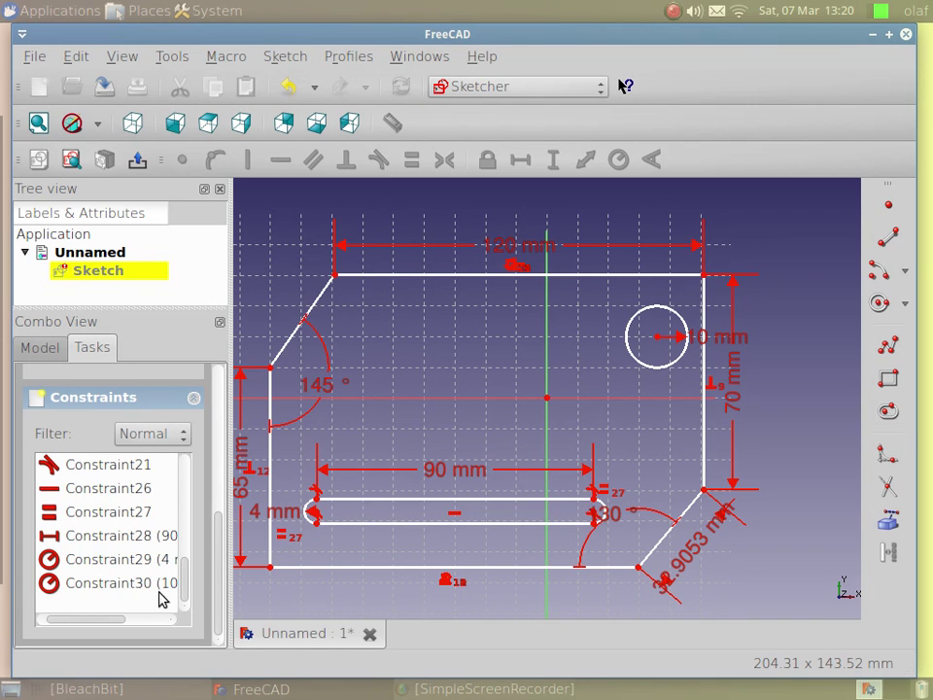
left_click_drag(182, 597, 191, 492)
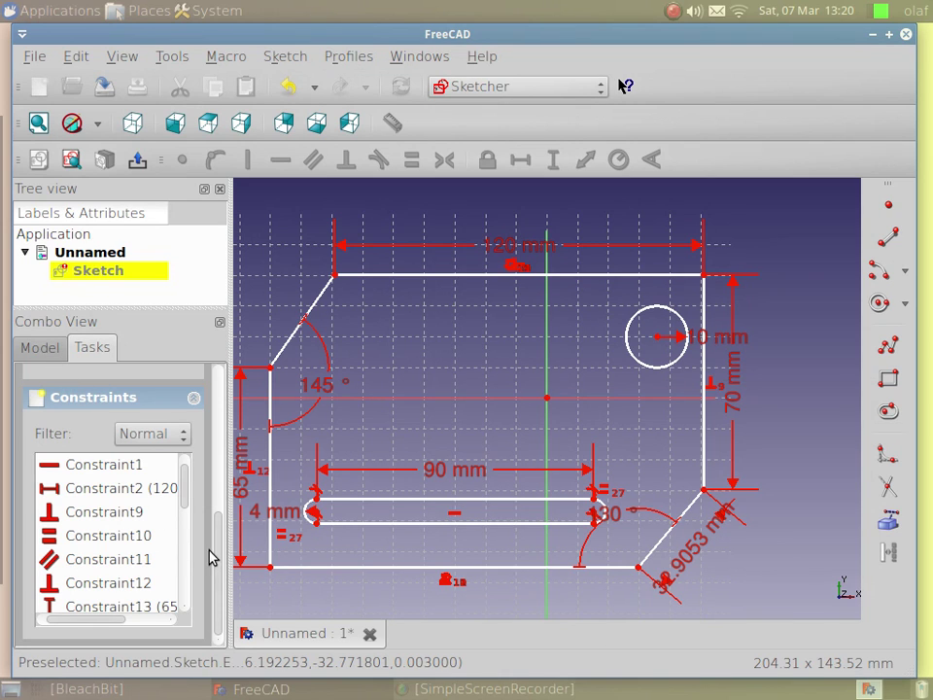
mouse_move(217, 552)
left_mouse_down()
mouse_move(218, 459)
mouse_move(217, 589)
mouse_move(221, 377)
left_mouse_up()
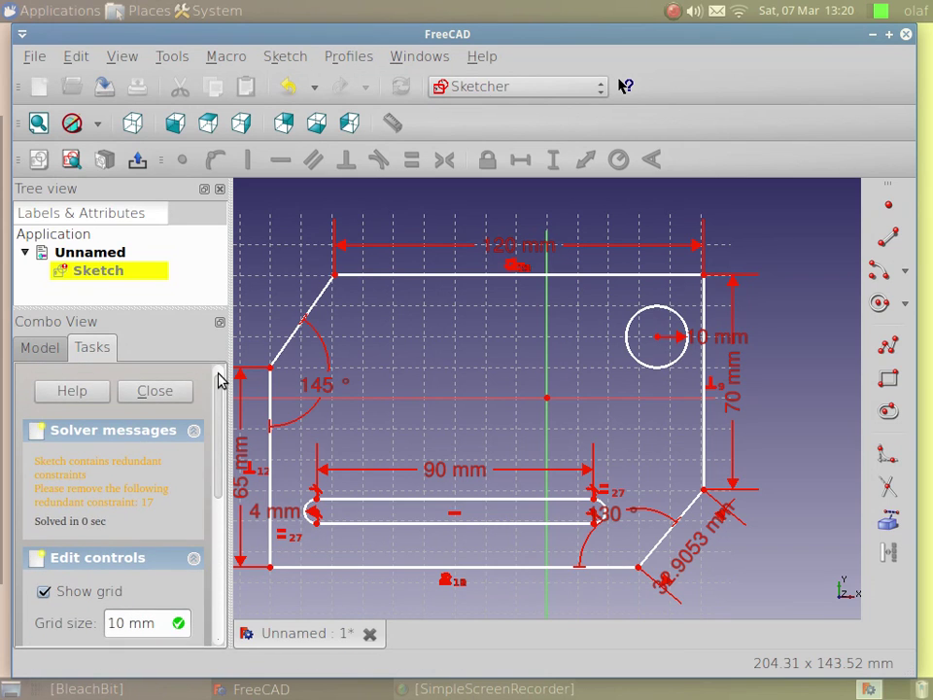
Close the sketch editor, then switch between the Tasks and Model panels
left_click(136, 393)
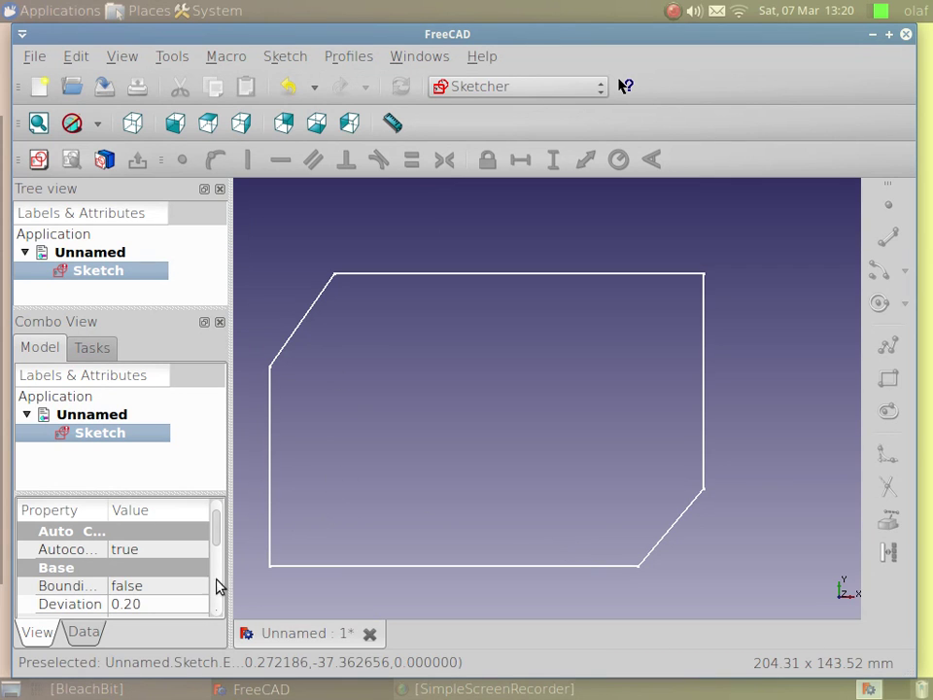
mouse_move(216, 541)
left_mouse_down()
mouse_move(216, 571)
mouse_move(210, 516)
left_mouse_up()
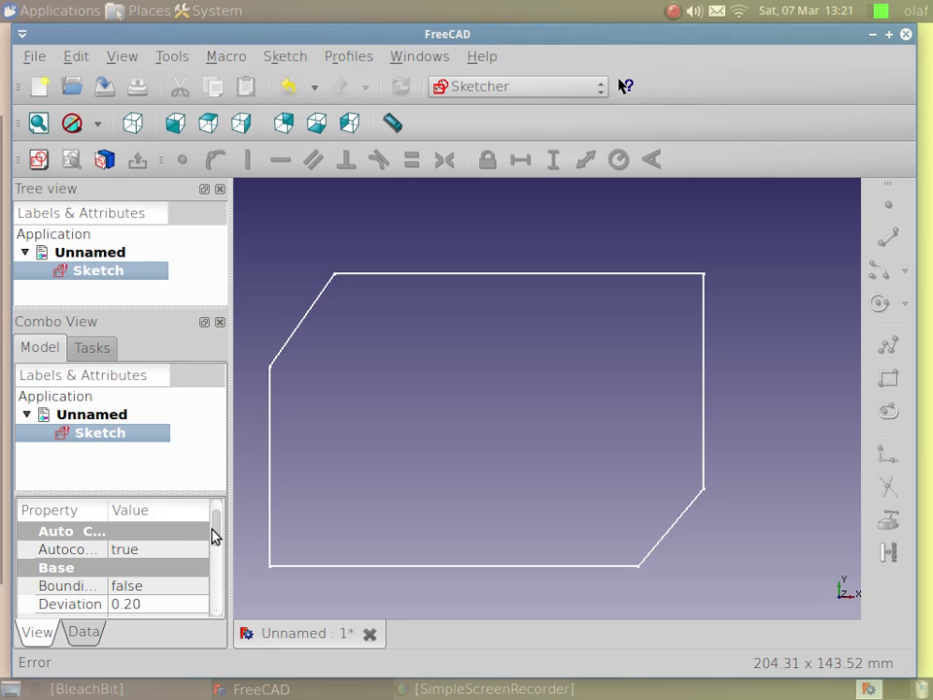
left_click(92, 348)
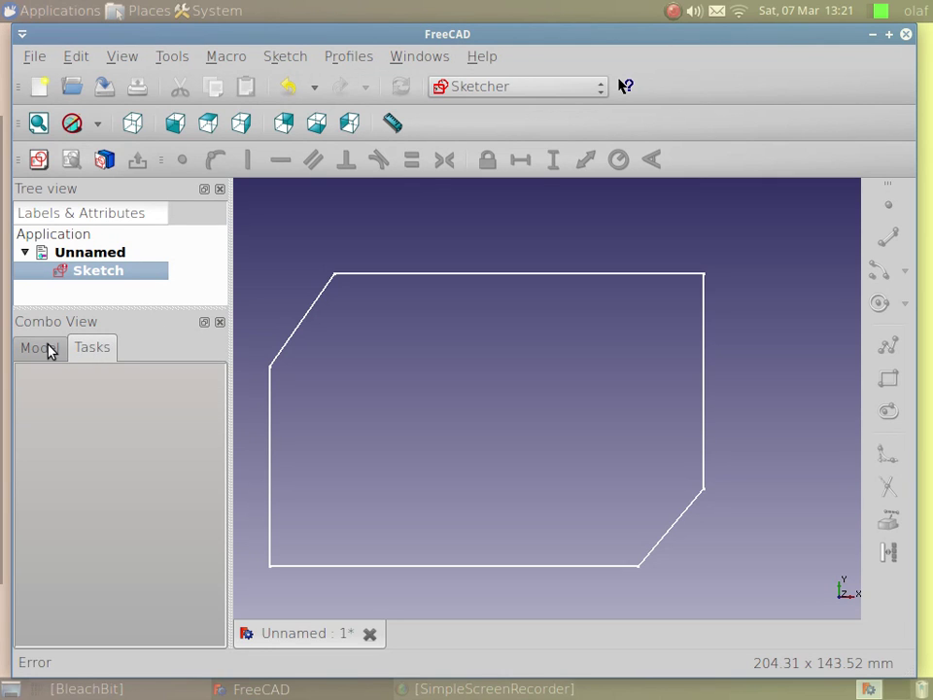
left_click(44, 349)
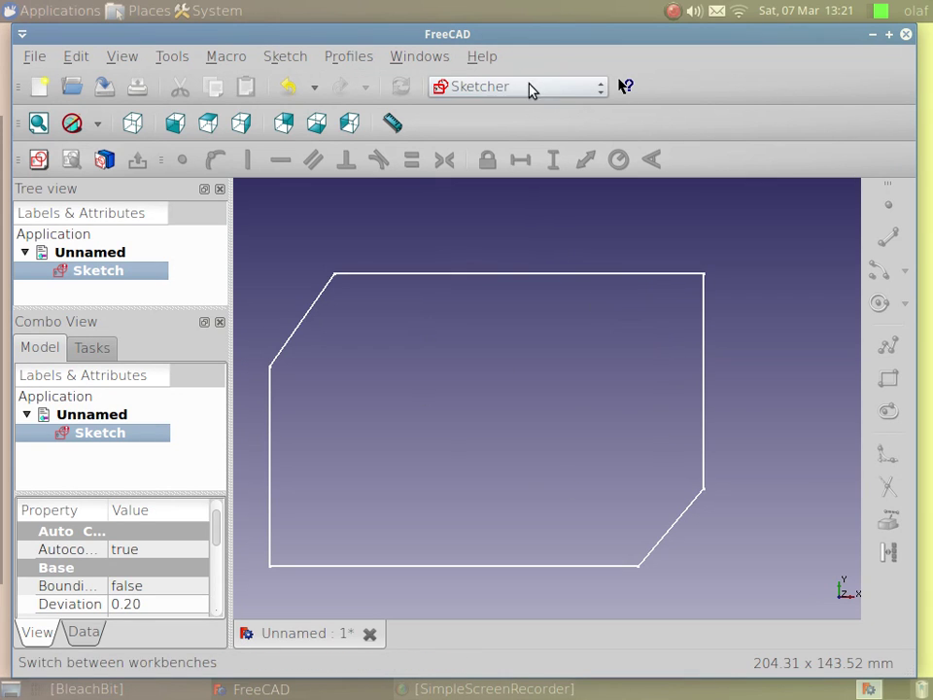
Switch to the Part Design workbench and Pad the chamfered sketch, defaulting to 37 mm
left_click(603, 92)
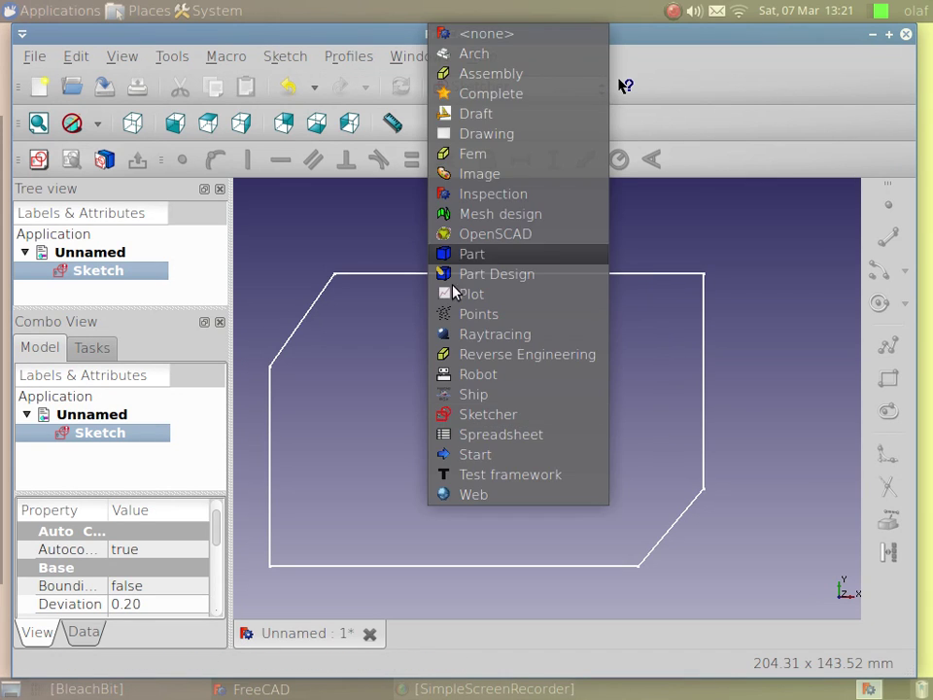
key("Escape")
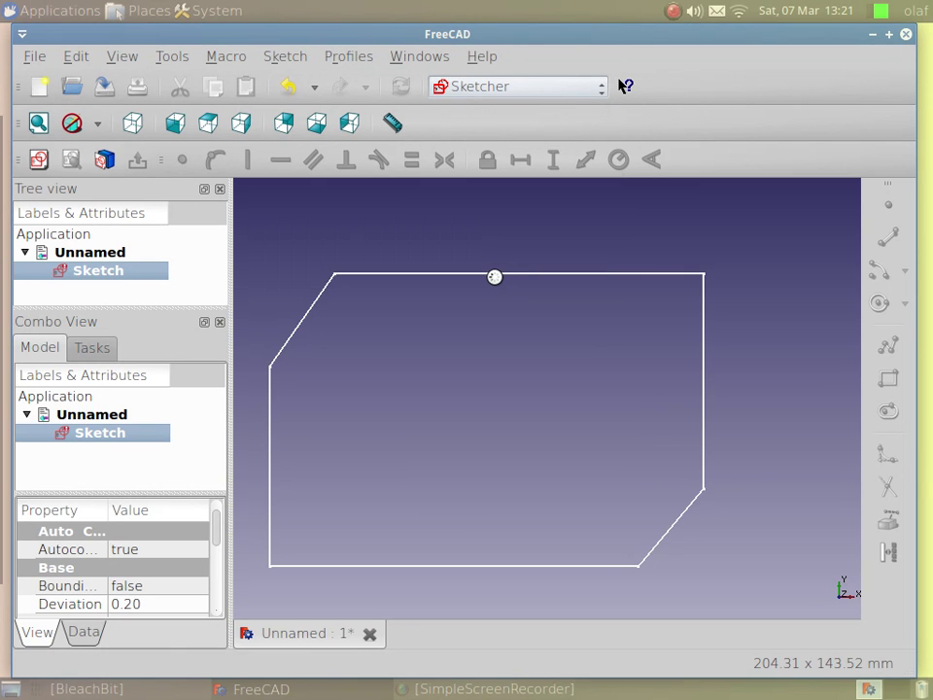
key("Escape")
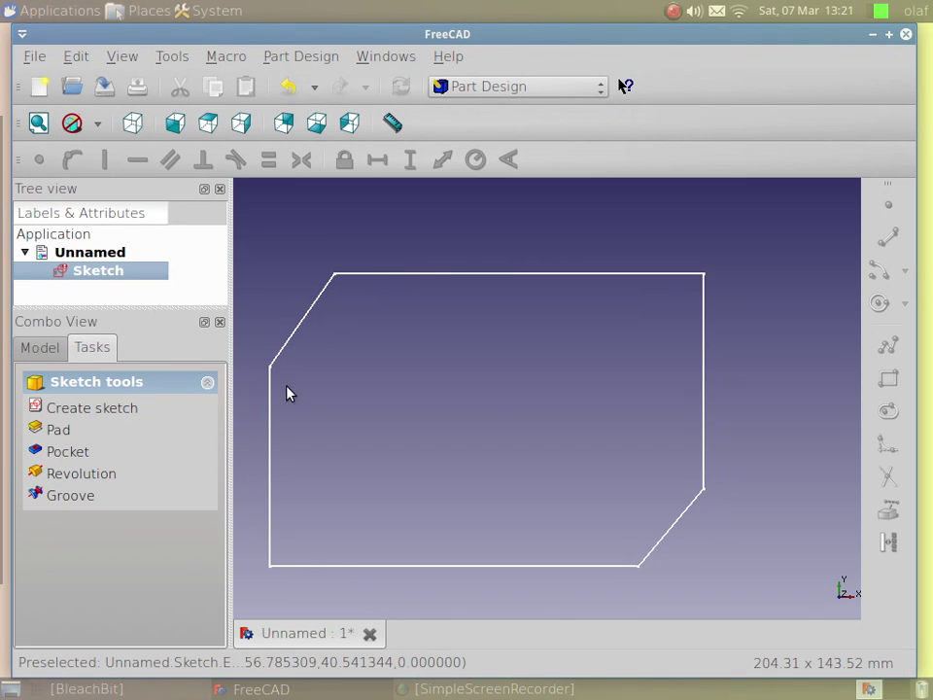
left_click(72, 432)
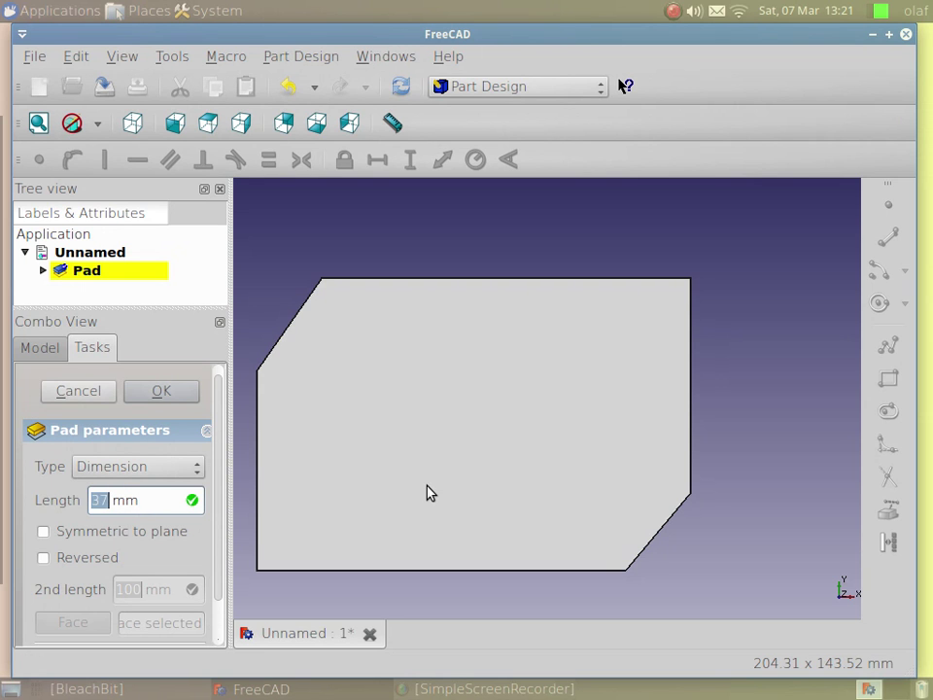
Set the Pad Length to 30 mm while viewing the pad in 3D
mouse_move(427, 493)
middle_mouse_down()
mouse_move(495, 340)
mouse_move(607, 462)
mouse_move(548, 412)
mouse_move(463, 410)
mouse_move(441, 457)
mouse_move(455, 418)
mouse_move(427, 435)
mouse_move(470, 479)
mouse_move(481, 468)
mouse_move(398, 481)
middle_mouse_up()
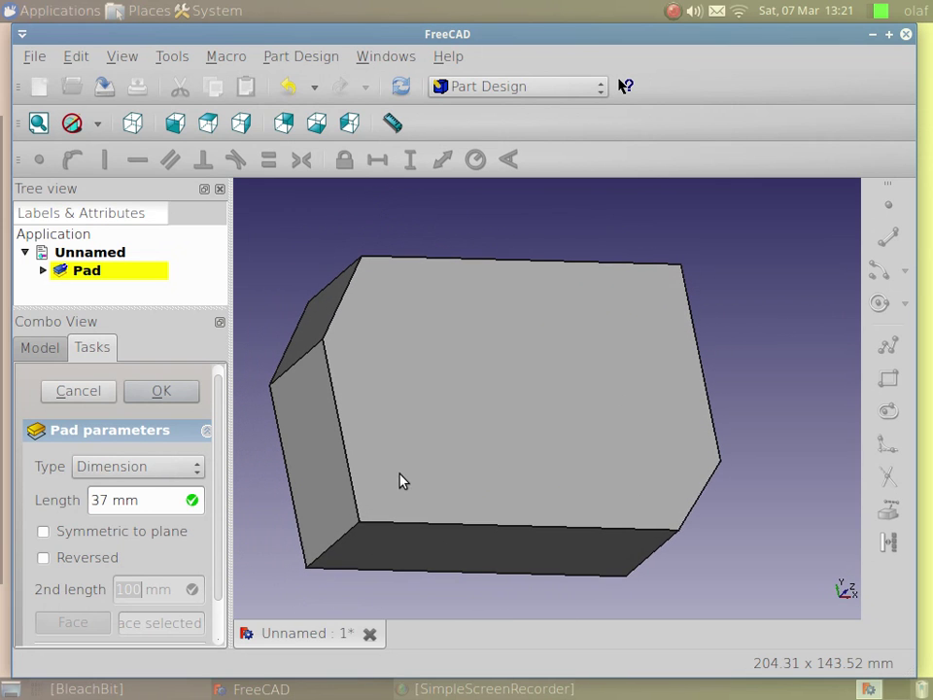
scroll(110, 501, "down", 15)
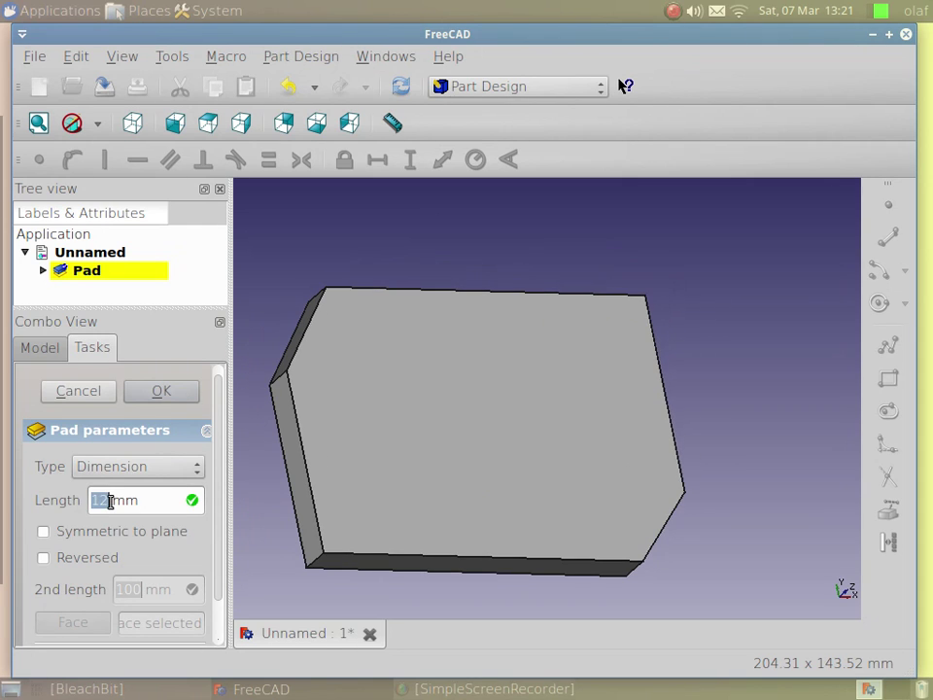
scroll(110, 500, "down", 20)
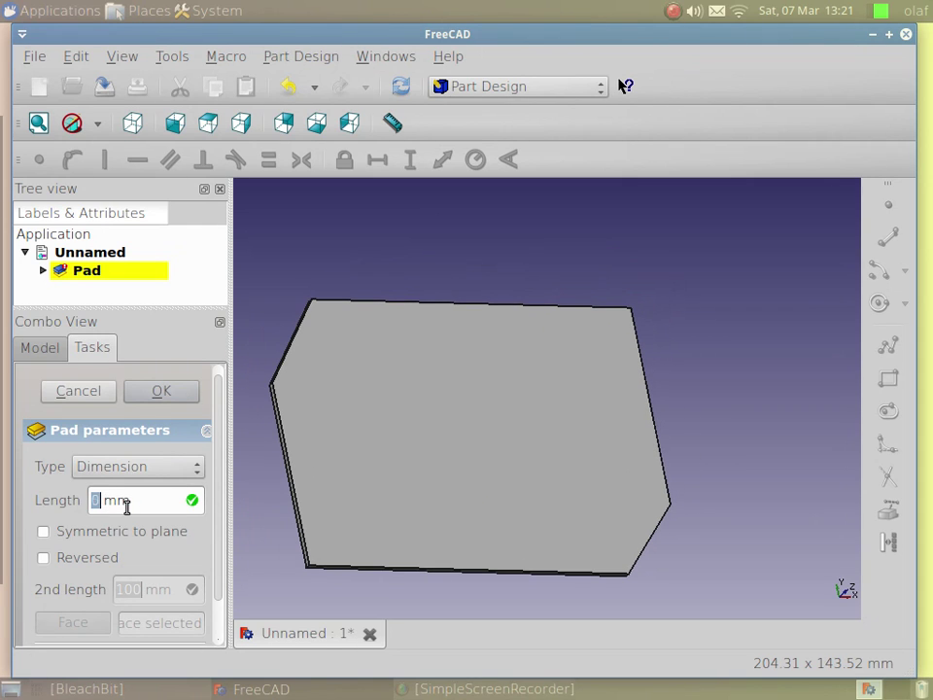
scroll(126, 506, "up", 2)
scroll(127, 506, "up", 16)
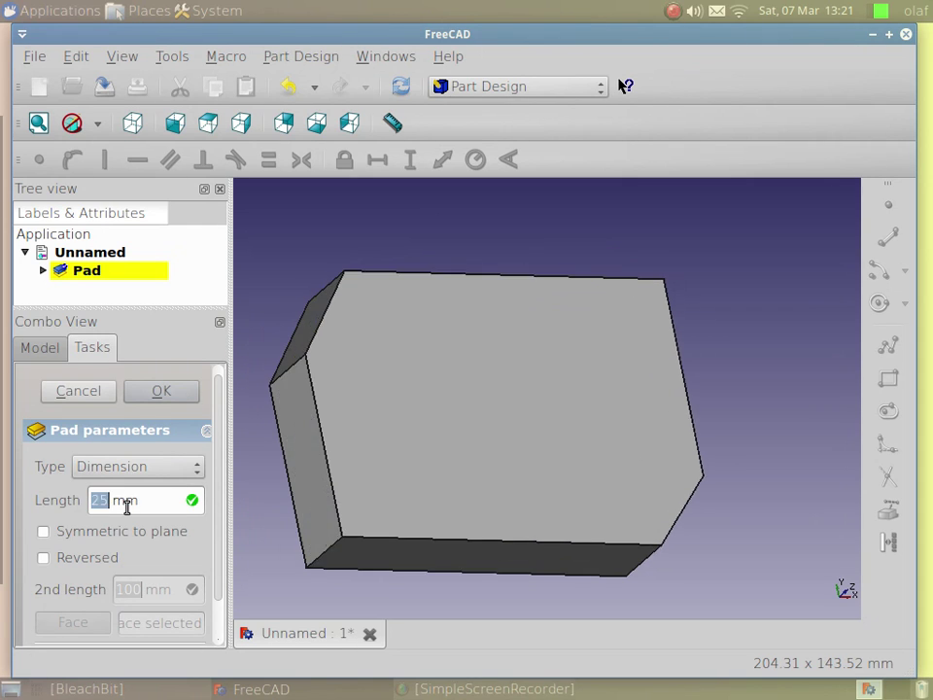
scroll(126, 507, "up", 16)
scroll(126, 507, "up", 16)
scroll(127, 506, "up", 17)
scroll(126, 506, "up", 10)
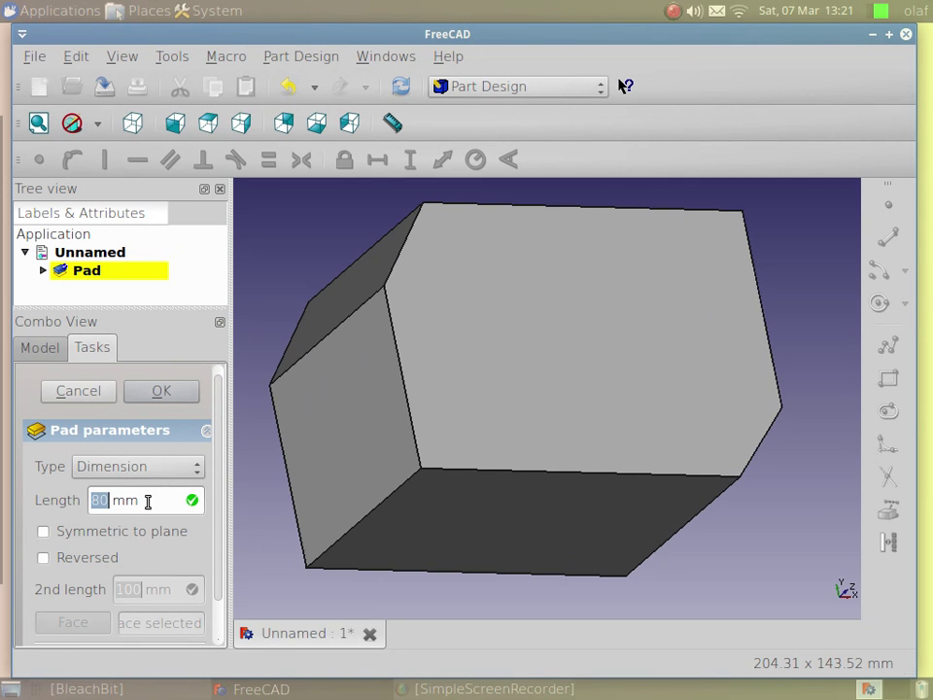
scroll(148, 500, "down", 15)
scroll(148, 500, "down", 20)
scroll(148, 501, "down", 15)
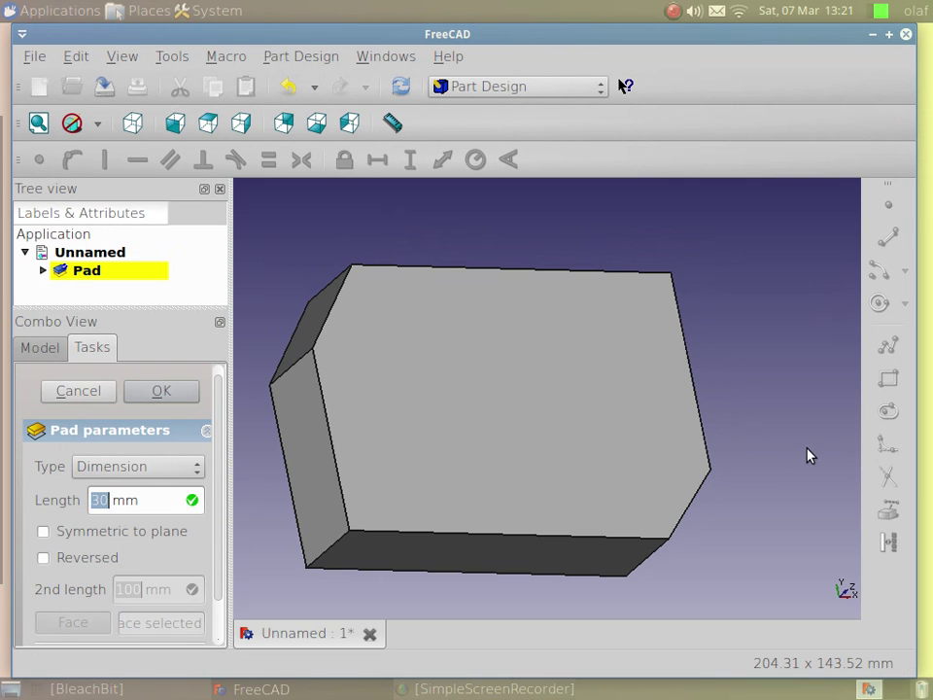
Orbit the 30 mm block to inspect its top face and other sides
mouse_move(585, 463)
middle_mouse_down()
mouse_move(507, 454)
mouse_move(637, 487)
mouse_move(627, 400)
mouse_move(572, 408)
mouse_move(583, 441)
middle_mouse_up()
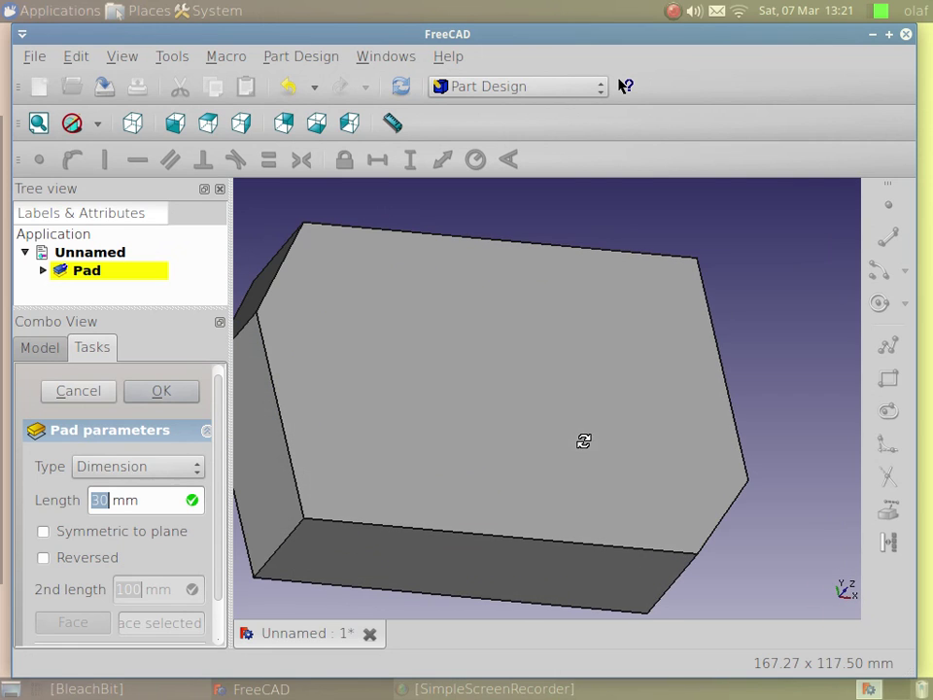
scroll(581, 446, "down", 4)
scroll(581, 446, "up", 2)
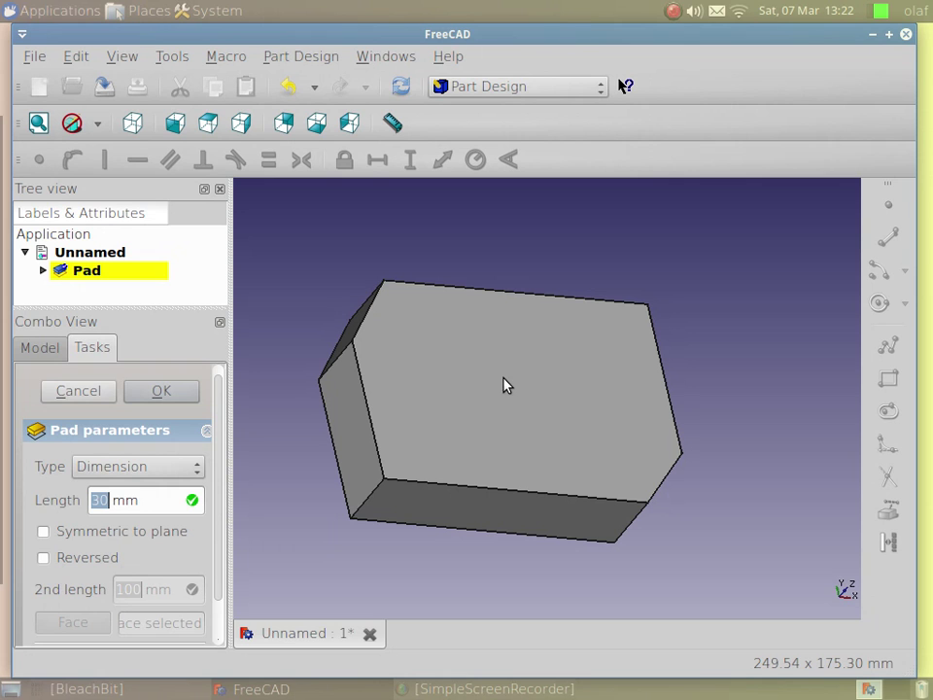
mouse_move(515, 392)
middle_mouse_down()
mouse_move(733, 344)
mouse_move(639, 287)
mouse_move(525, 373)
mouse_move(419, 394)
mouse_move(418, 404)
mouse_move(510, 449)
mouse_move(628, 399)
mouse_move(602, 337)
mouse_move(460, 361)
mouse_move(440, 409)
middle_mouse_up()
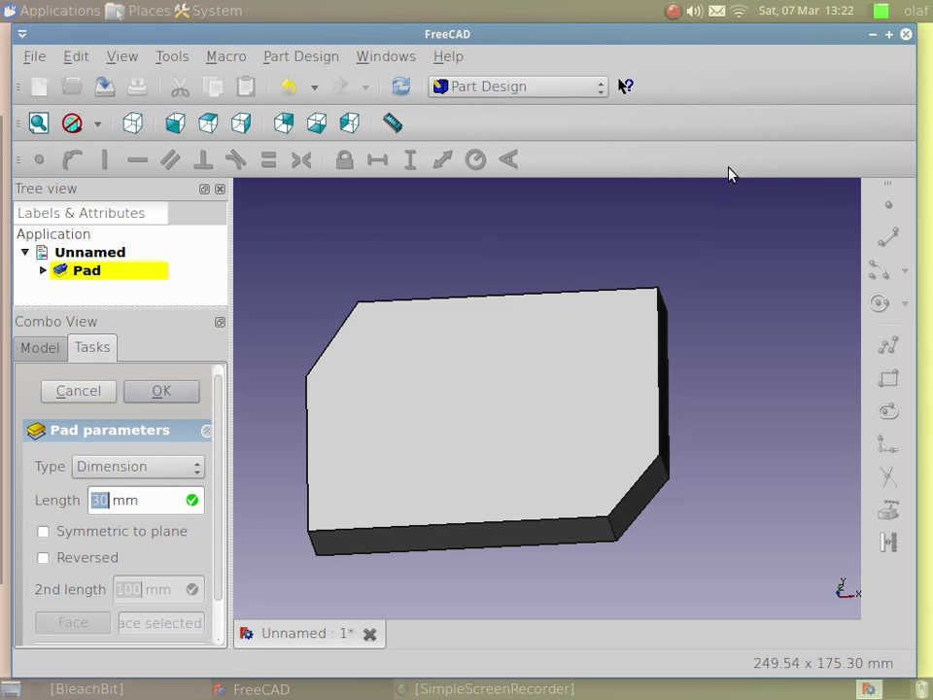
left_click(672, 12)
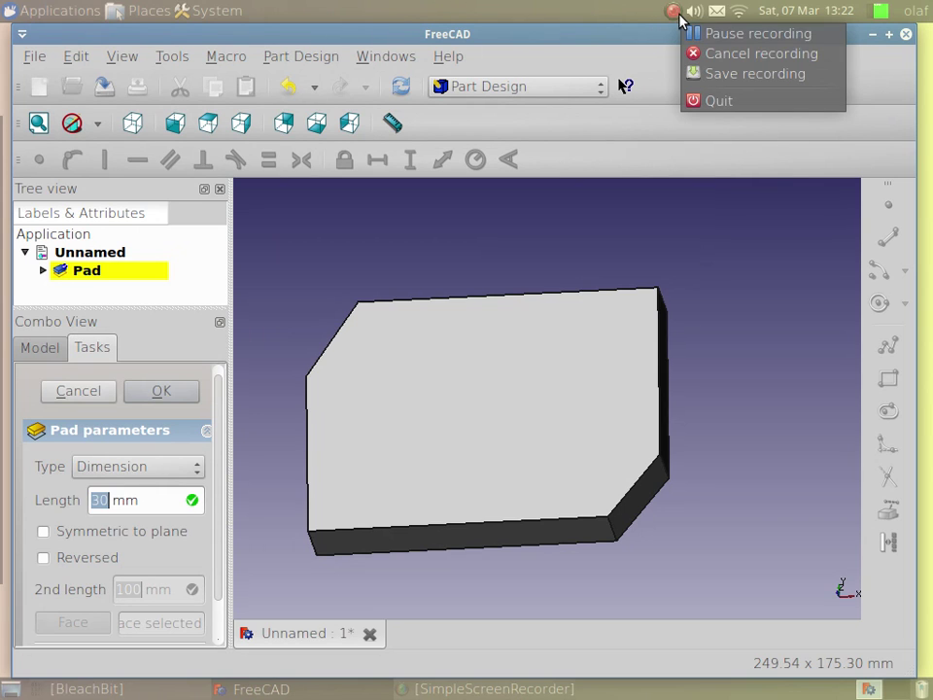